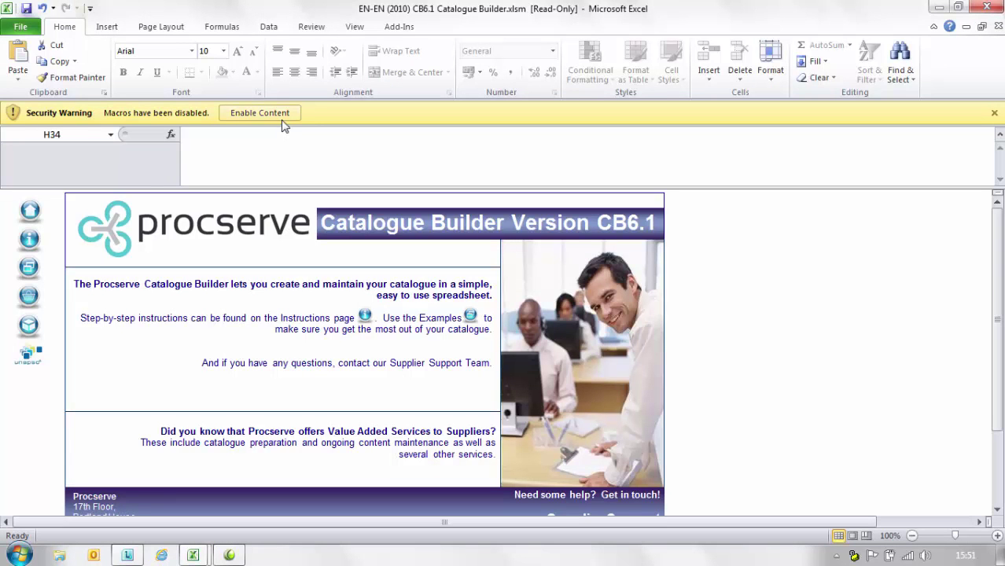
- Enable the workbook's macros and show the Catalogue Builder Instructions page
left_click(260, 112)
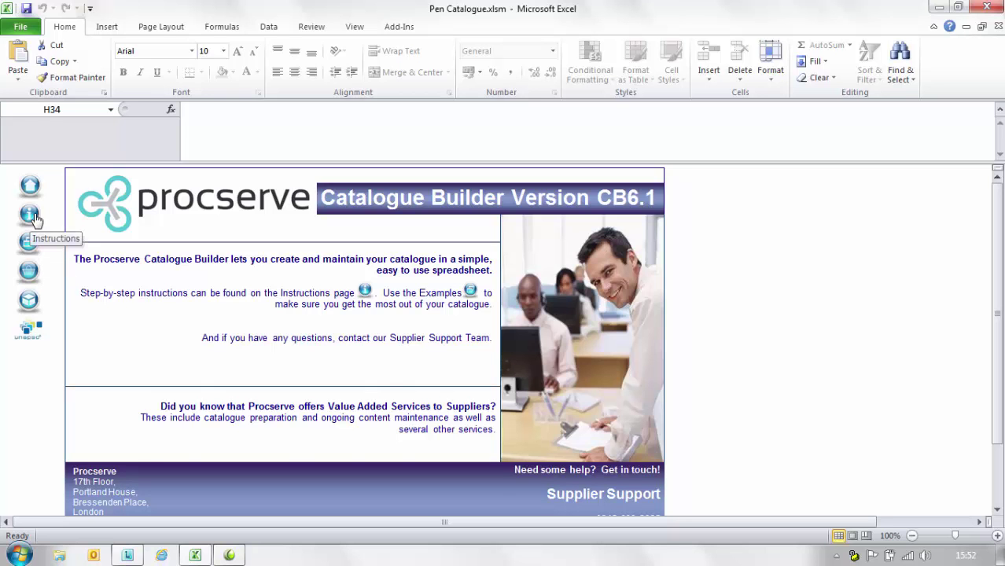
left_click(30, 213)
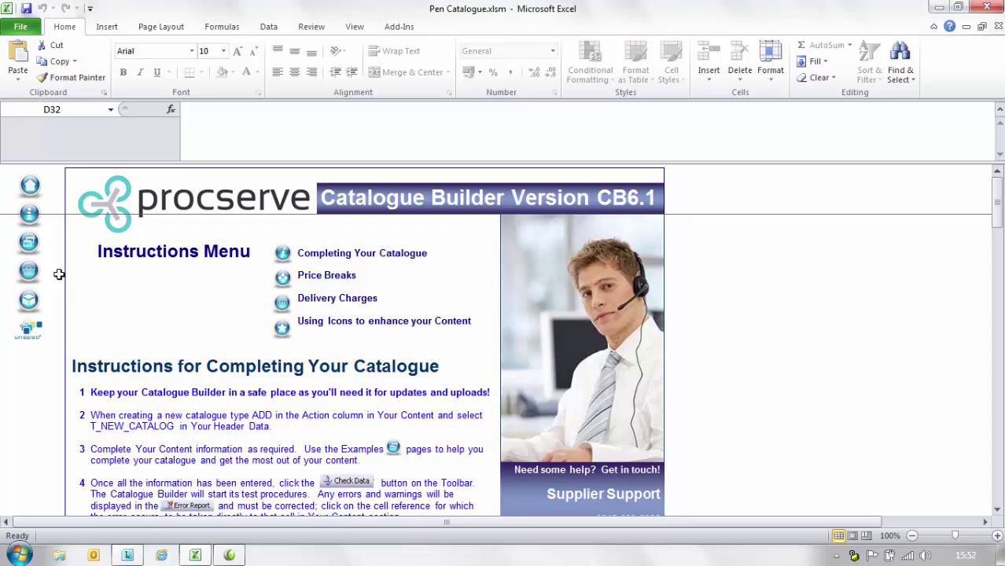
- Go to the Your Content sheet, read the column header comments, and select the Action cell B2
left_click(31, 274)
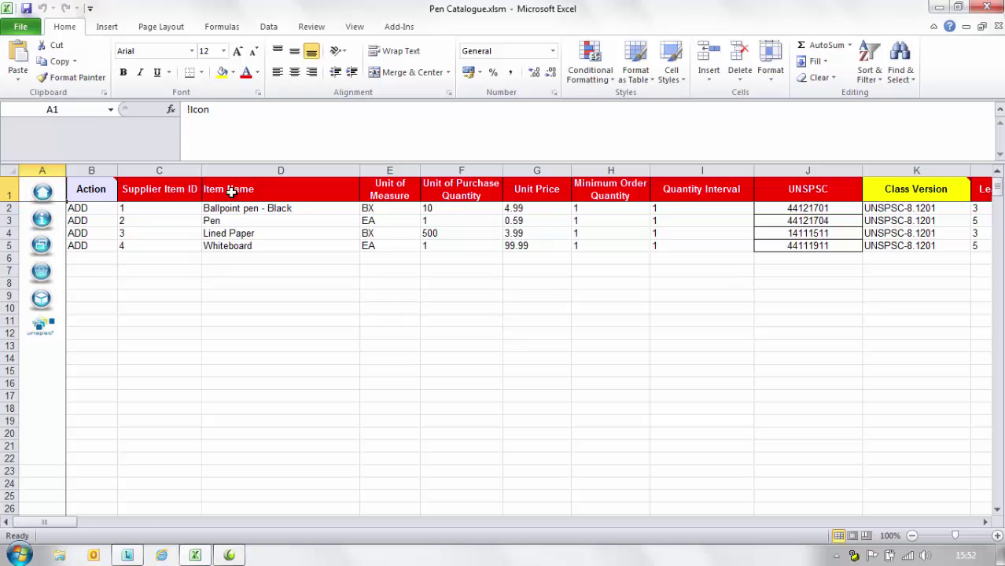
mouse_move(243, 193)
mouse_move(179, 190)
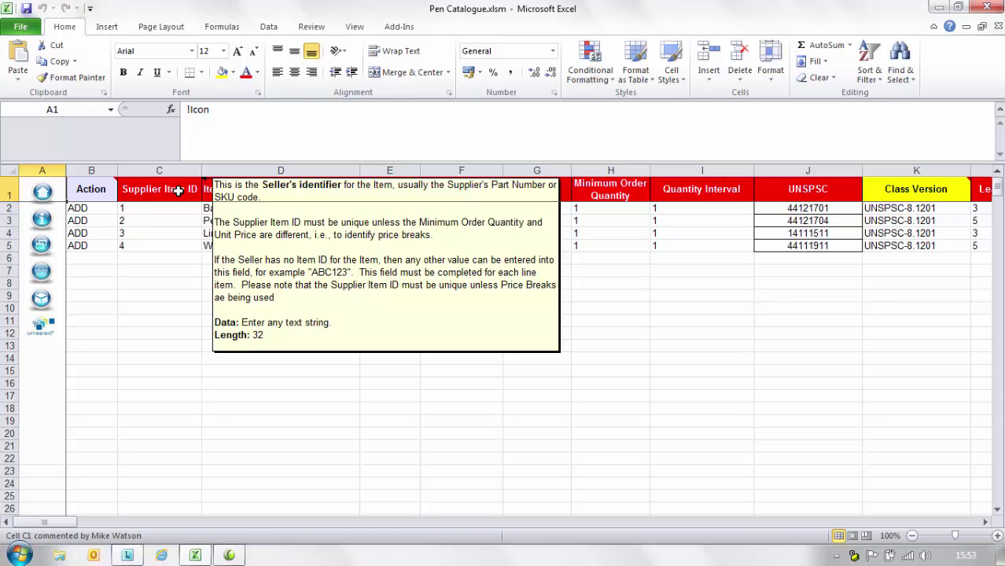
left_click(109, 208)
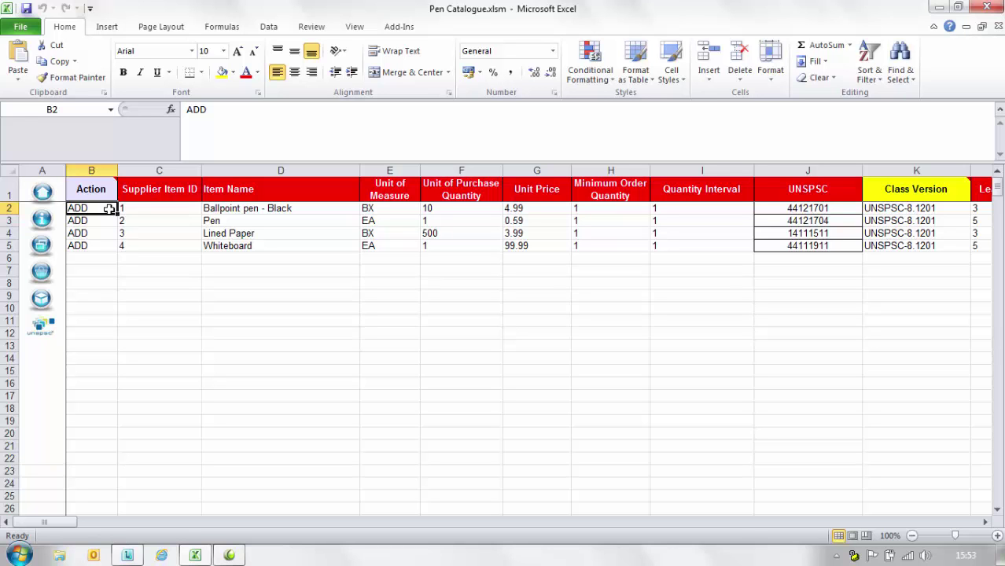
left_click(155, 207)
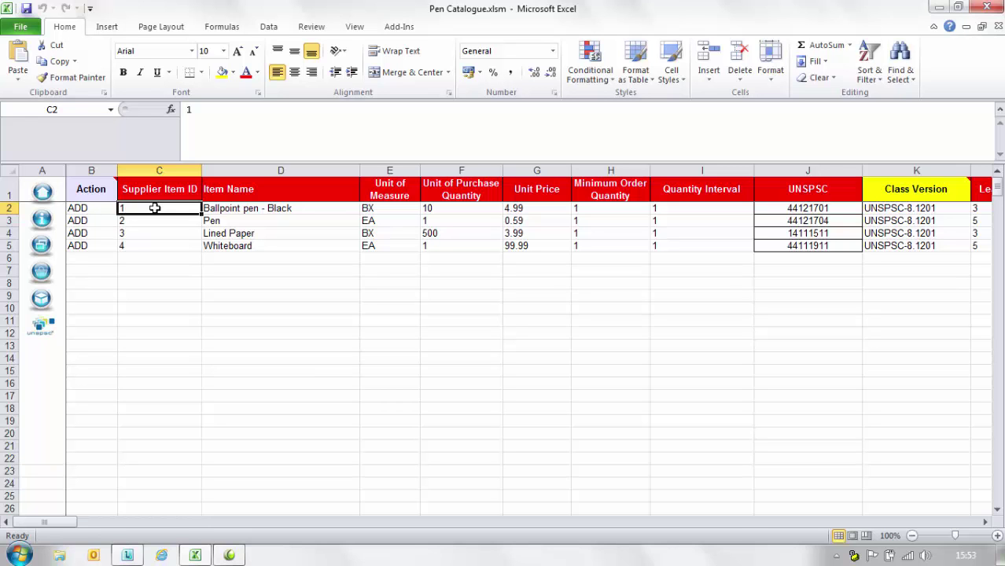
left_click(318, 210)
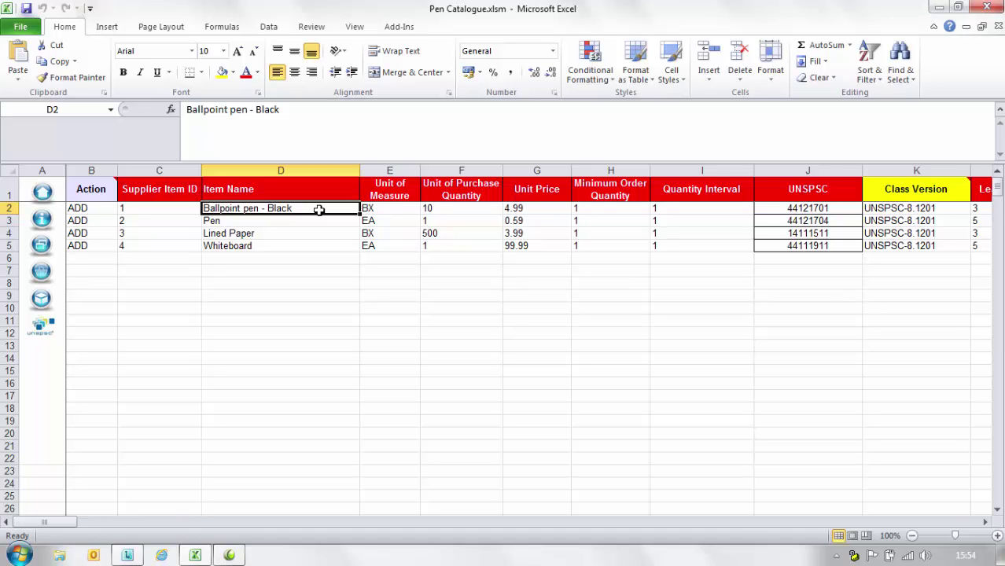
left_click(386, 208)
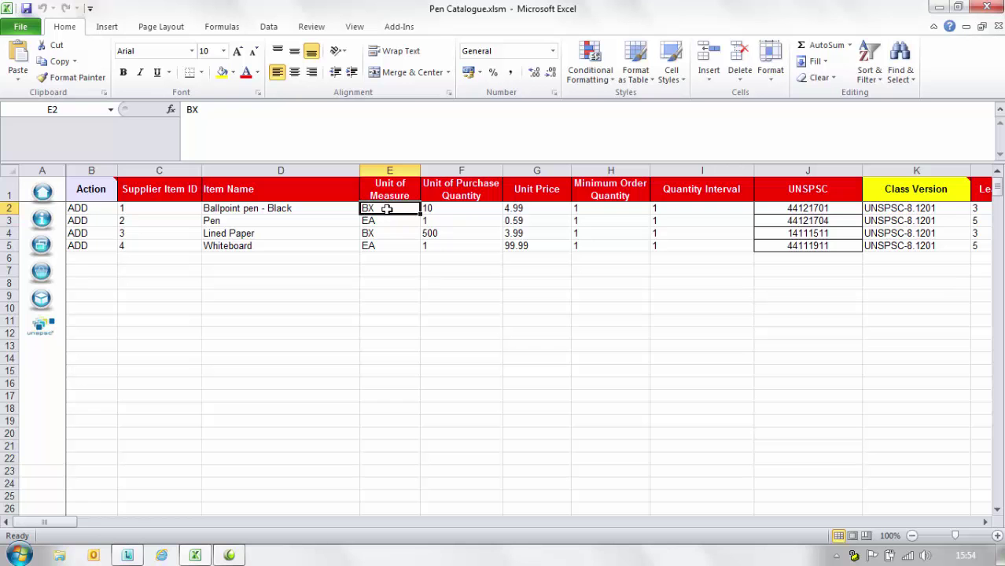
- Filter the Units of Measure Name column to entries containing 'box'
left_click(43, 303)
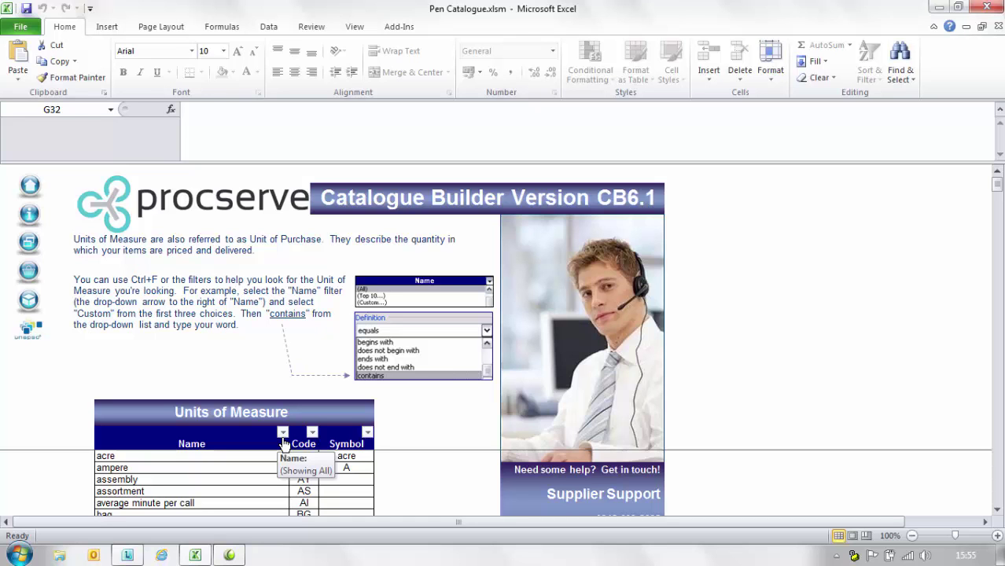
left_click(282, 432)
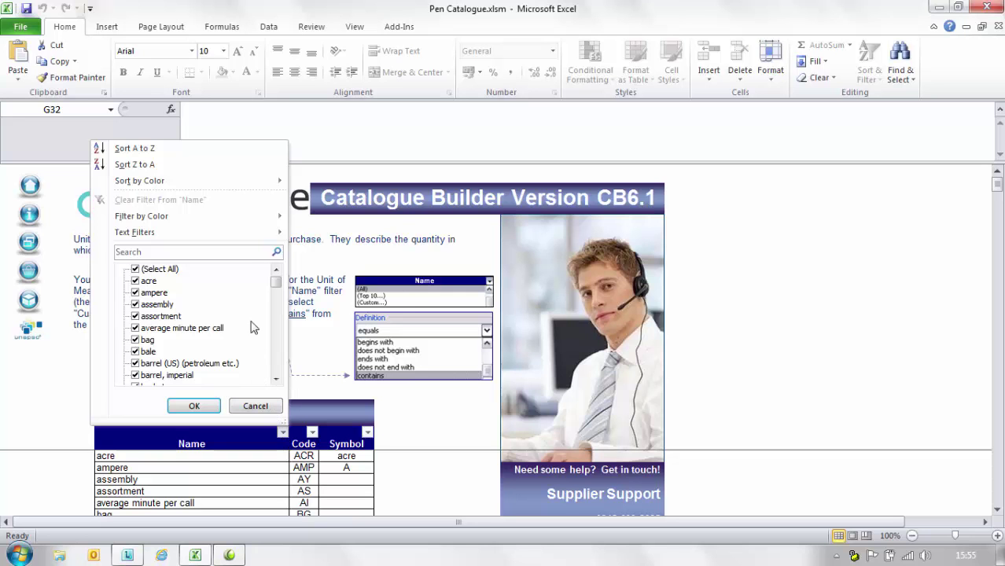
mouse_move(250, 243)
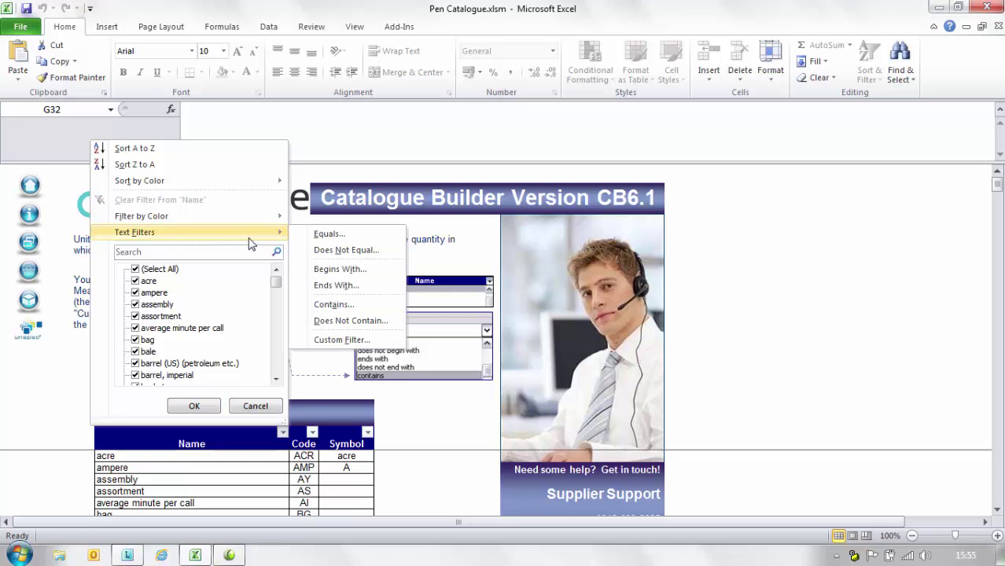
left_click(312, 306)
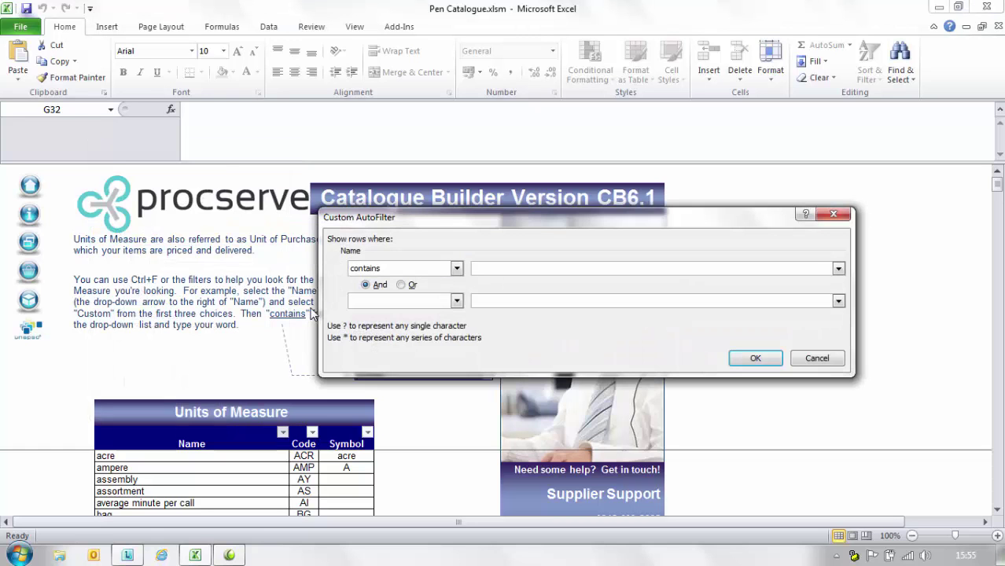
type("box")
left_click(754, 358)
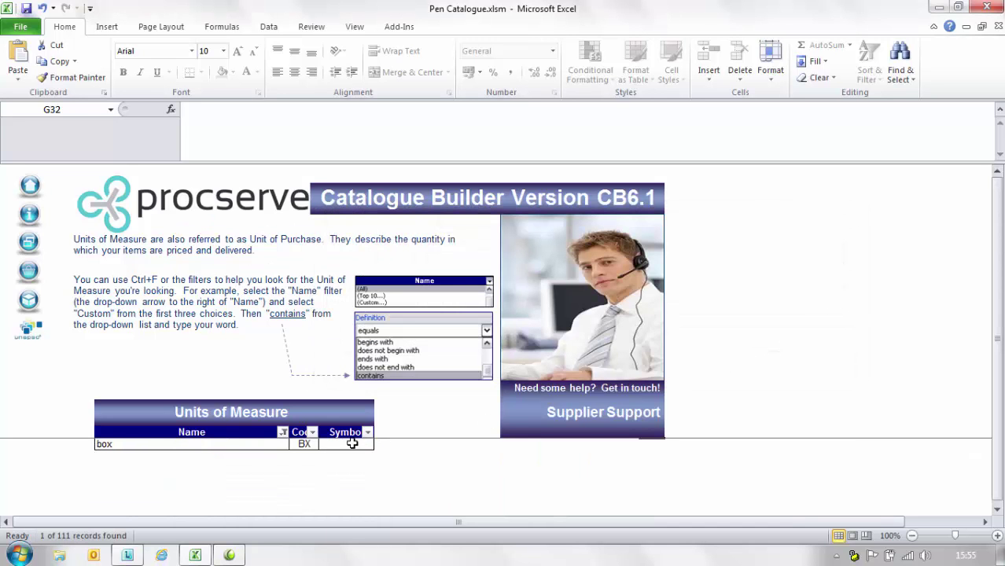
- Copy the BX code for box and return to the Your Content sheet
left_click(303, 443)
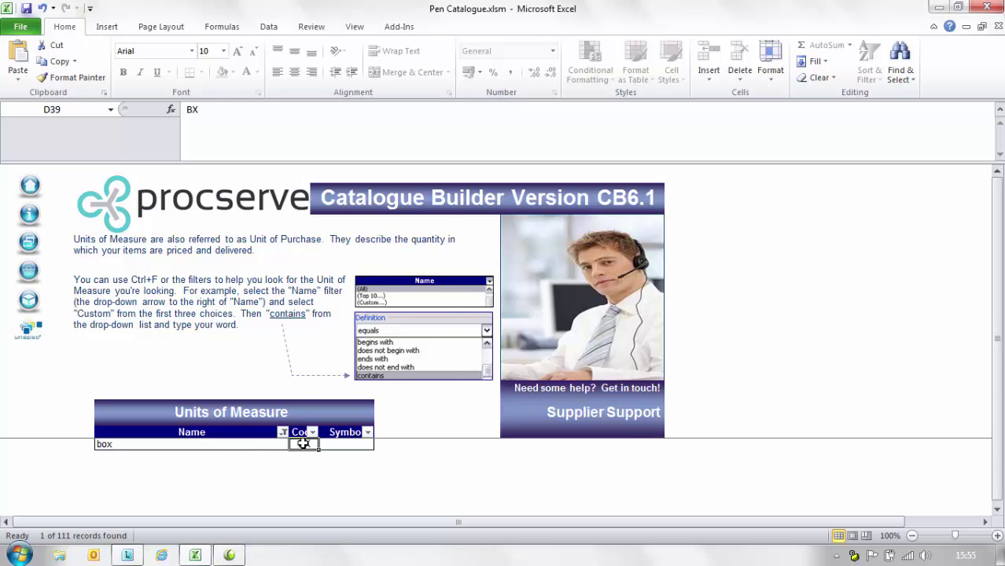
right_click(304, 443)
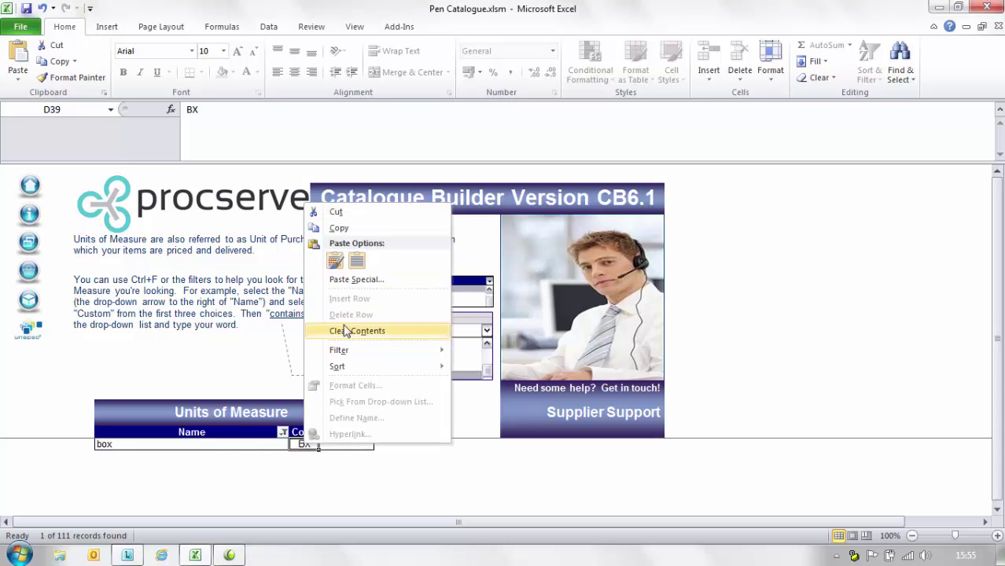
left_click(348, 227)
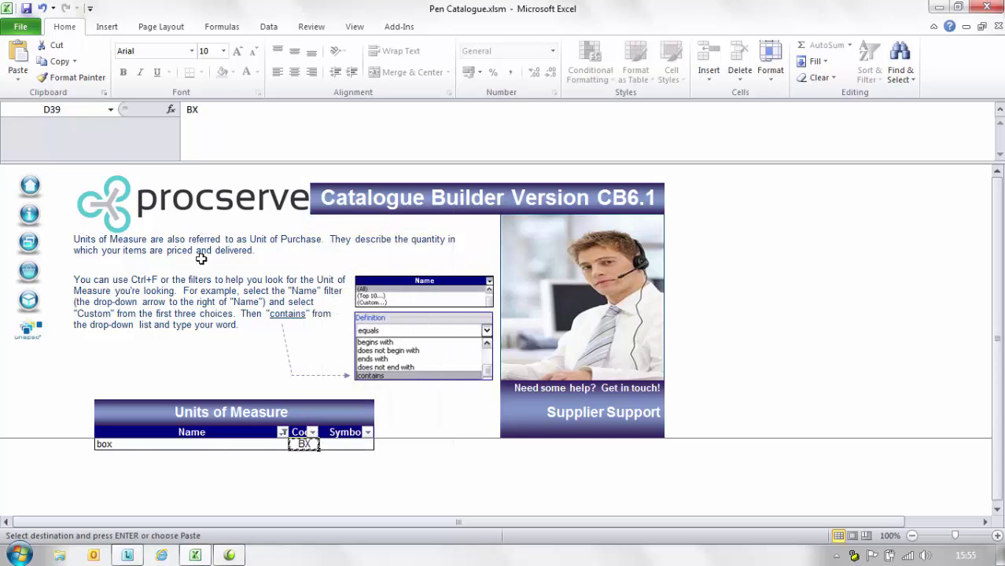
left_click(31, 276)
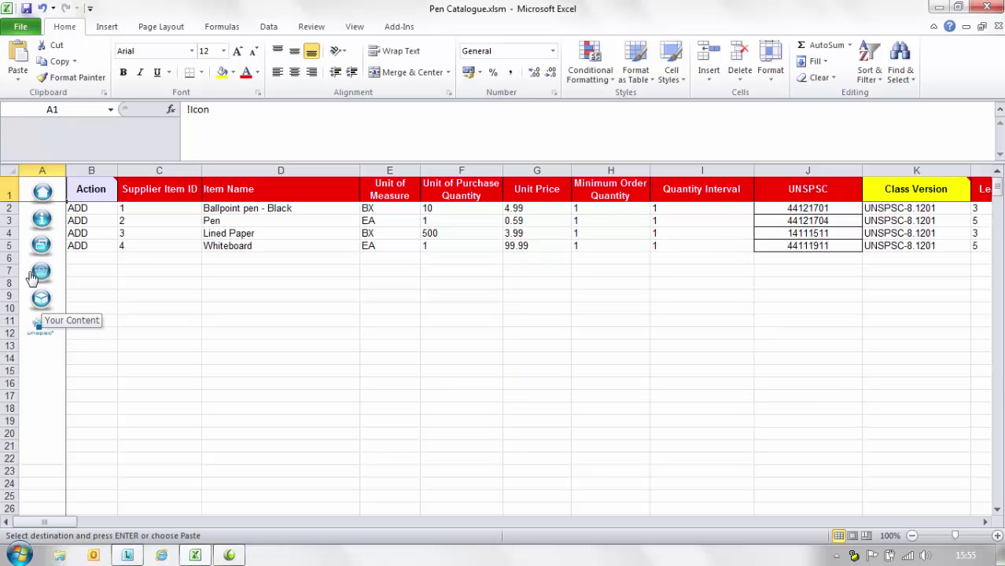
- Paste the BX unit-of-measure code into cell E2
left_click(393, 209)
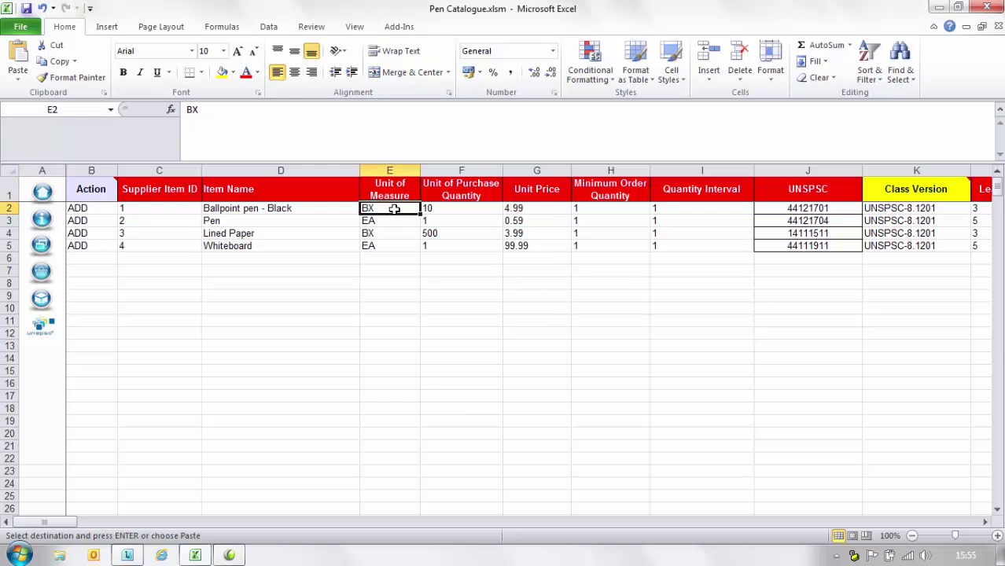
right_click(394, 209)
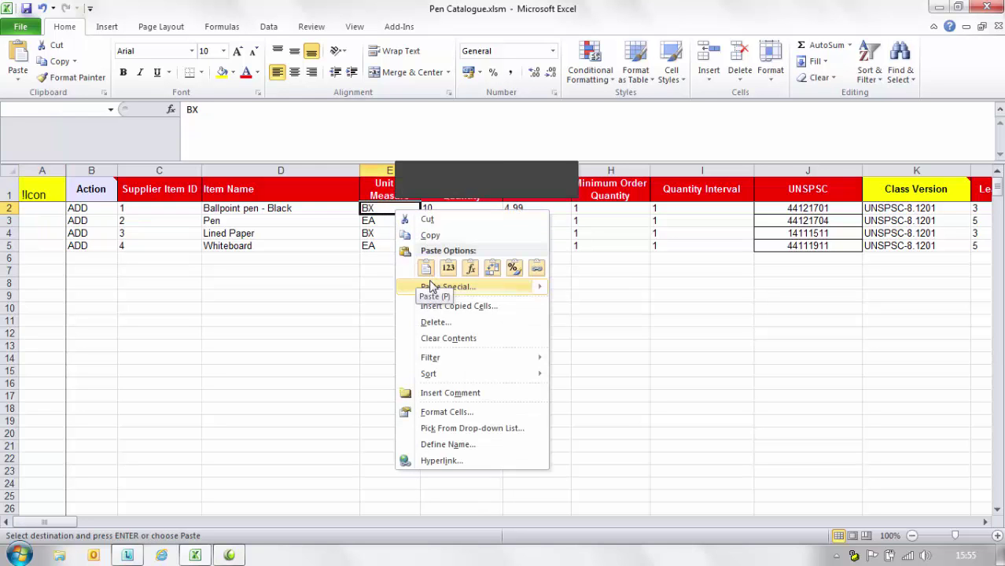
left_click(448, 267)
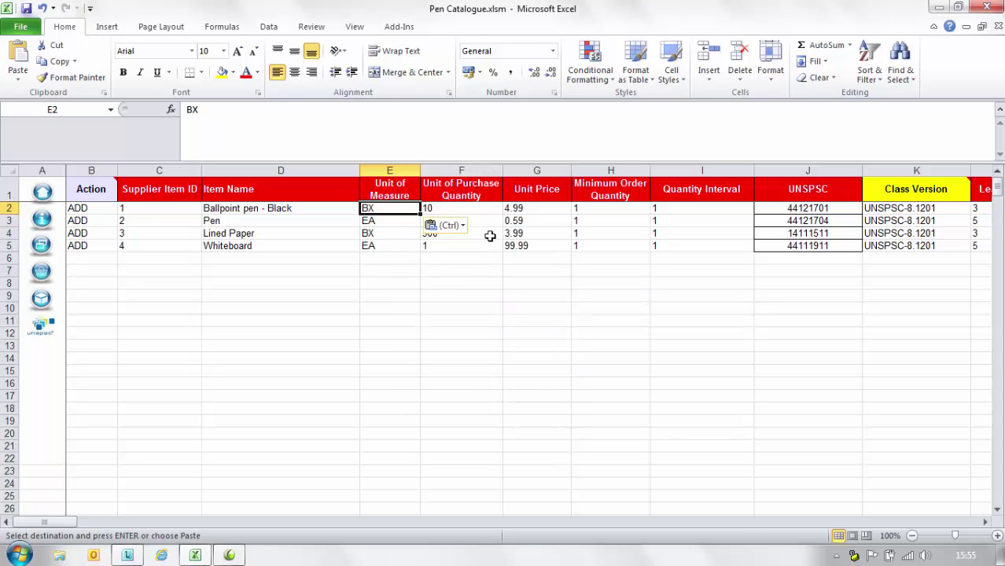
- Review the first product's cells F2 through J2, cancelling the pending copy
left_click(488, 207)
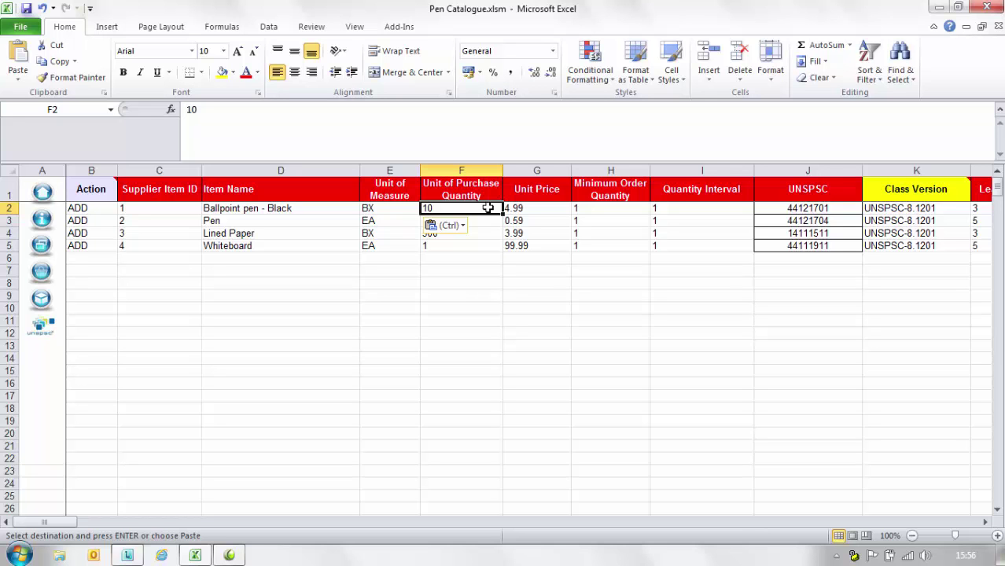
left_click(556, 207)
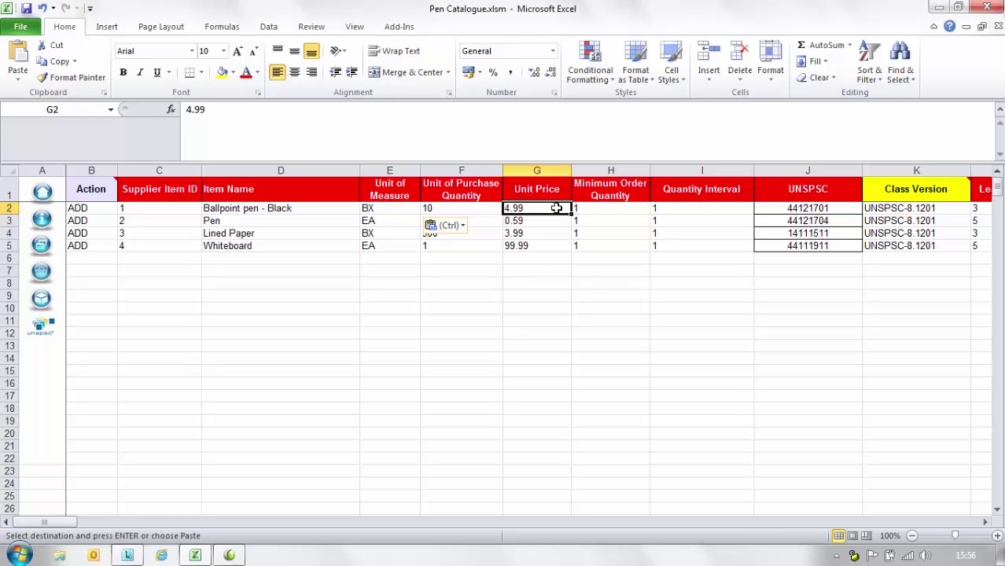
left_click(599, 209)
left_click(681, 209)
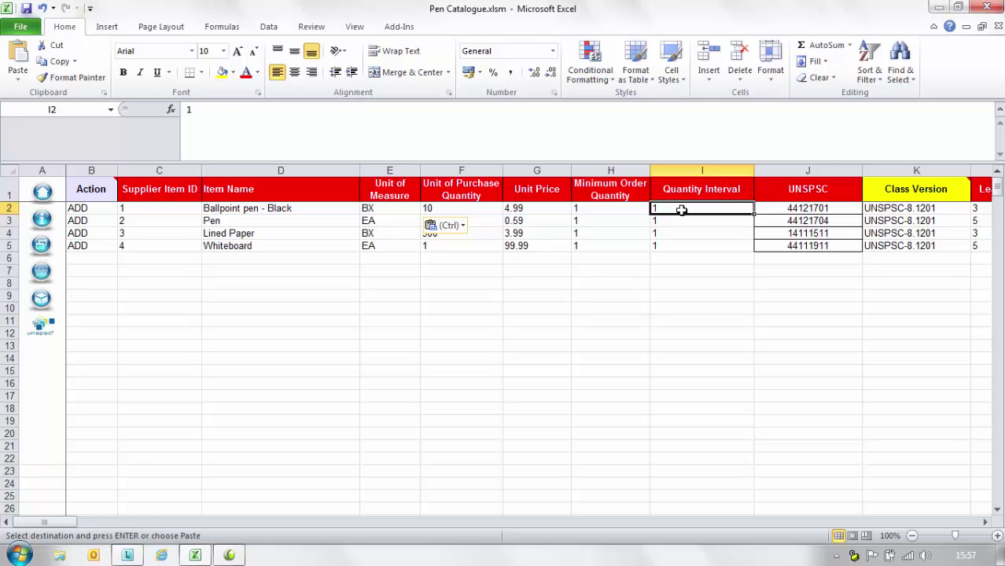
key("Escape")
left_click(773, 209)
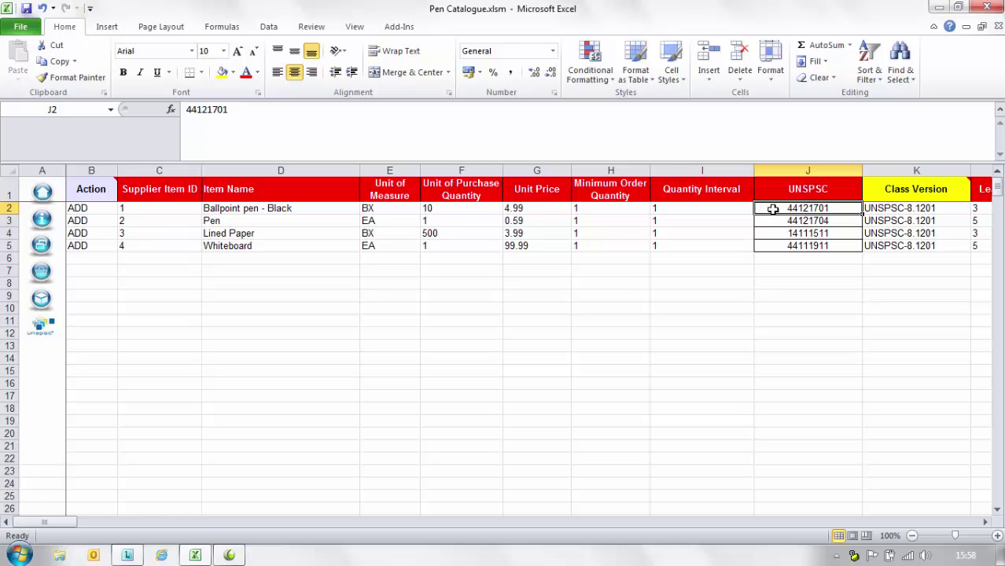
- Consult the UNSPSC Codes list, then return to the product sheet and select Class Version K2
left_click(43, 329)
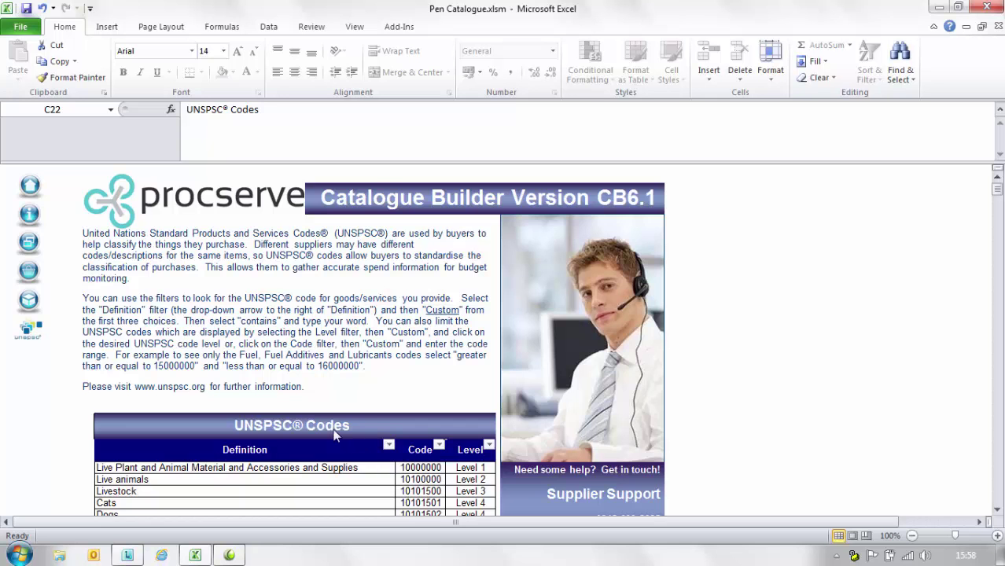
left_click(31, 270)
left_click(897, 208)
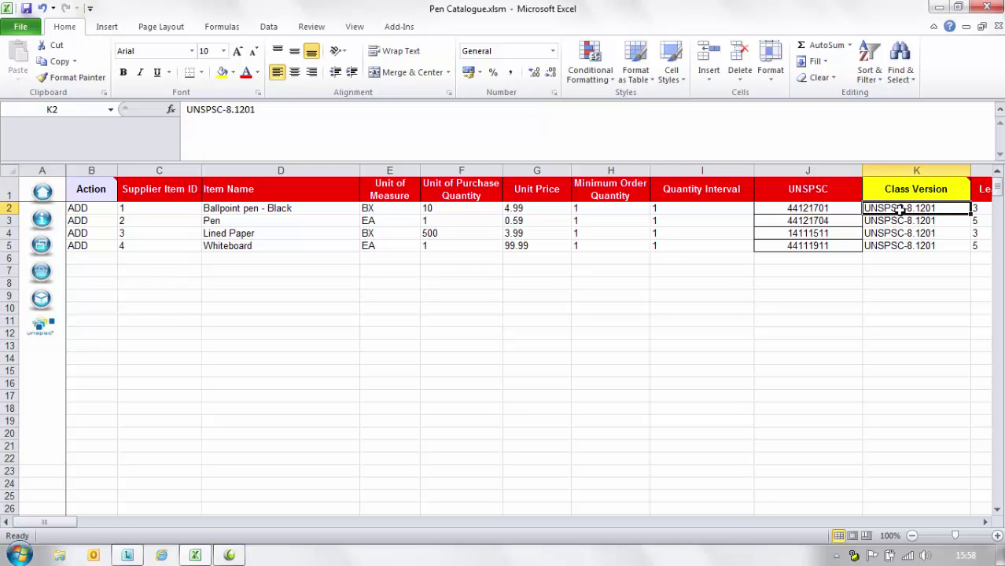
left_click(985, 522)
left_click(985, 522)
left_click(985, 522)
left_click(984, 522)
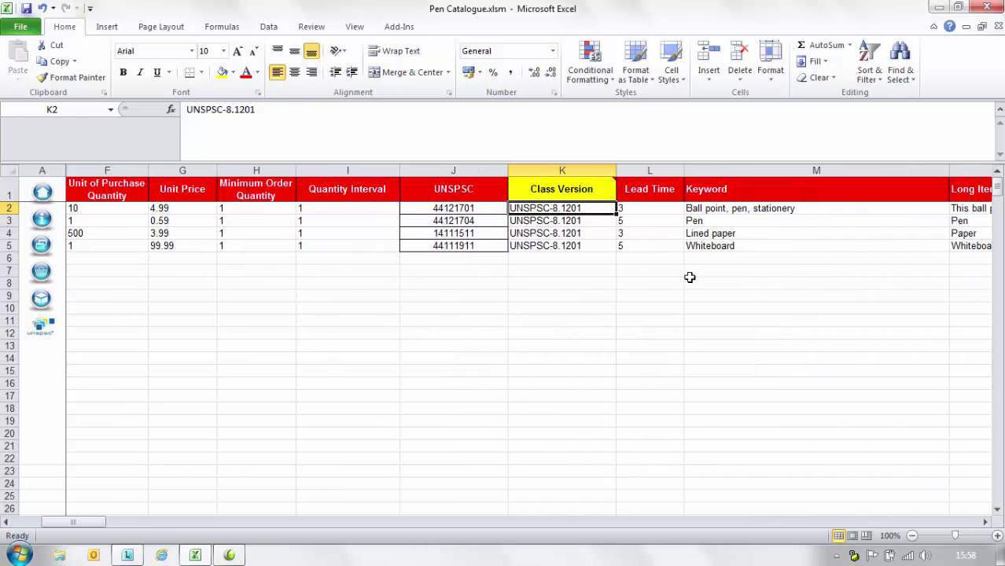
left_click(656, 207)
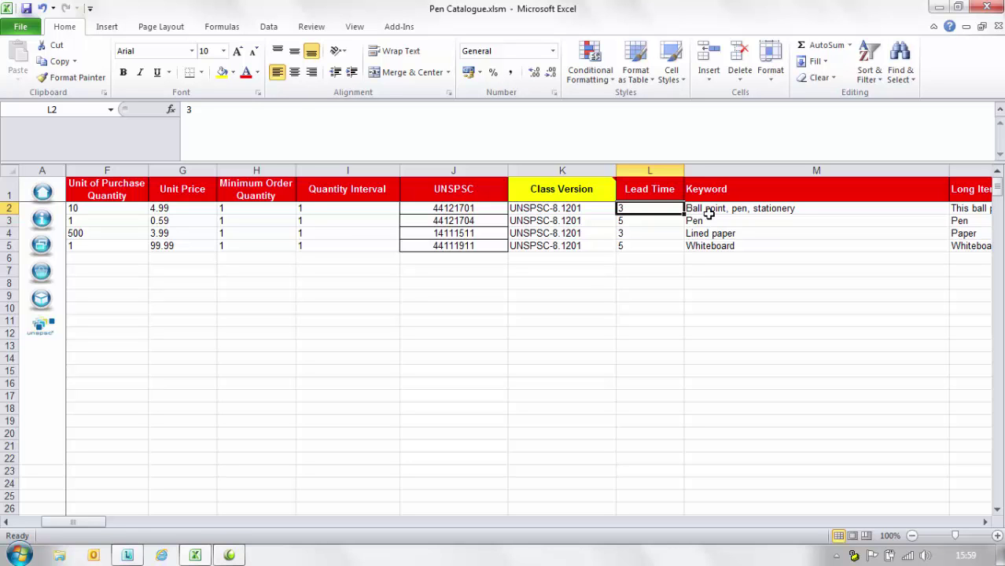
left_click(739, 207)
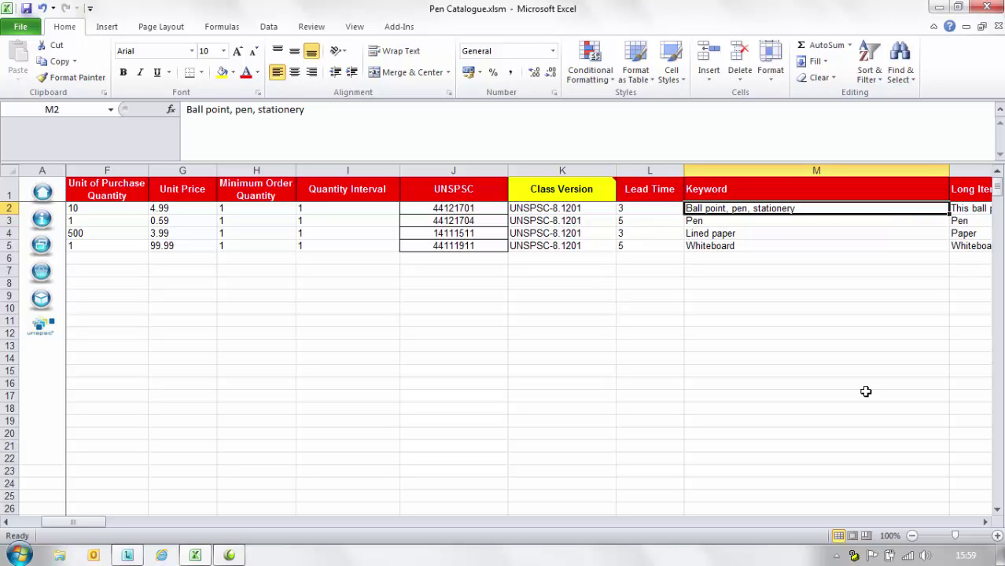
left_click(985, 522)
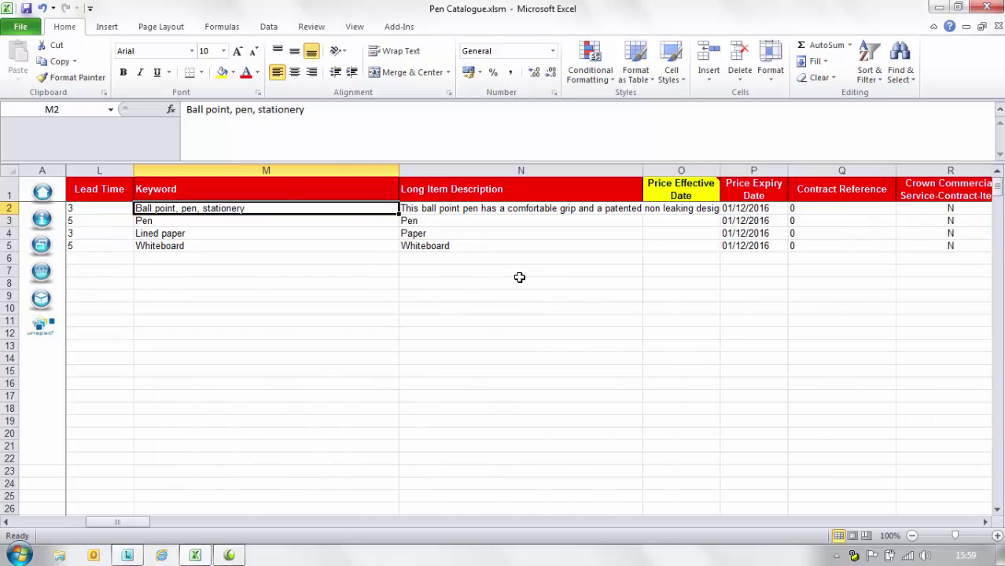
left_click(513, 208)
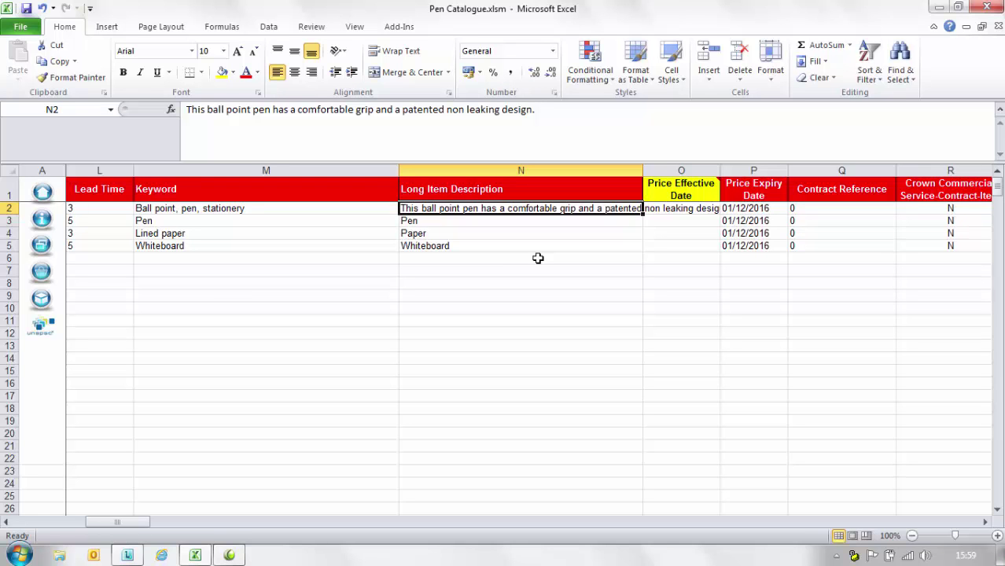
left_click(687, 213)
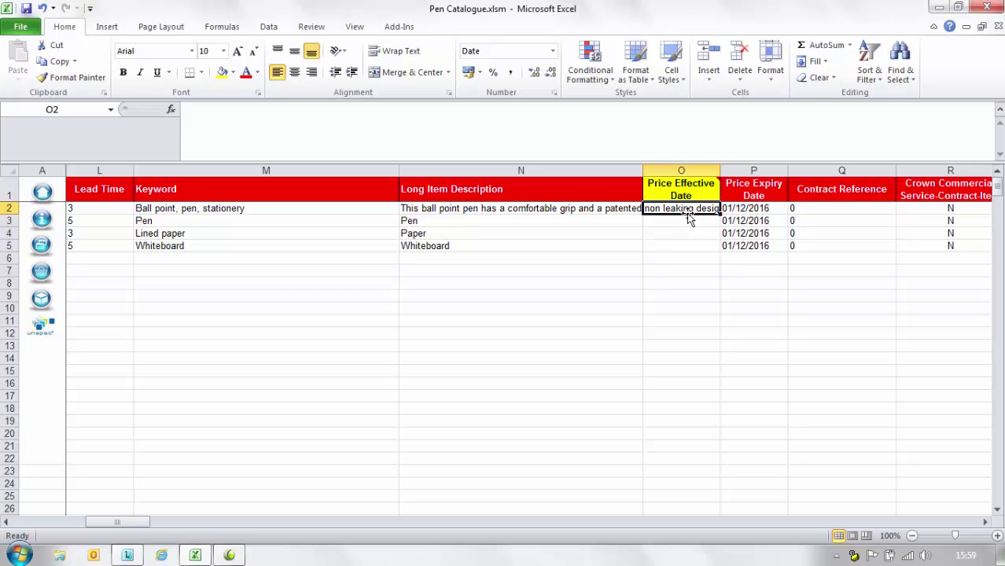
left_click(761, 209)
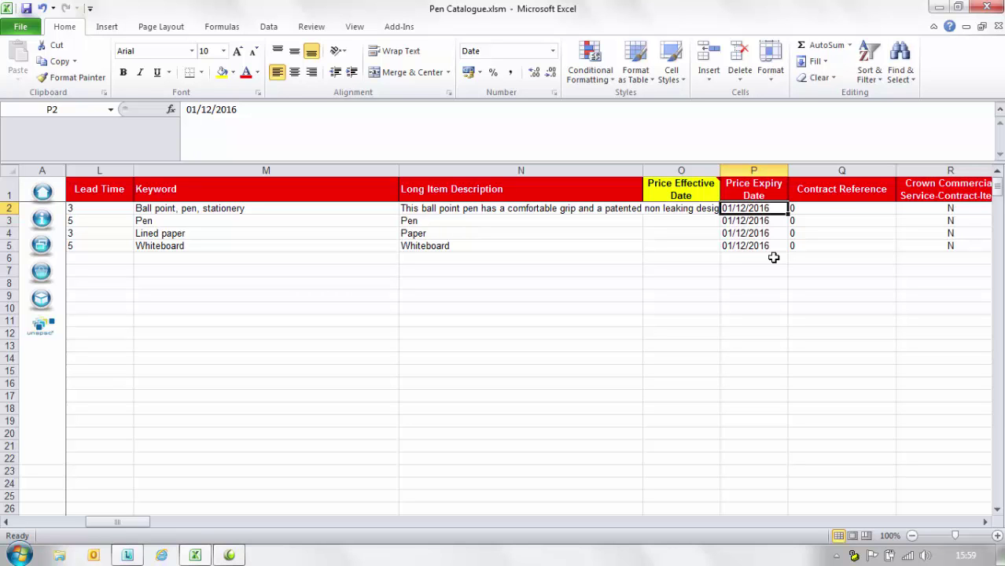
left_click(832, 208)
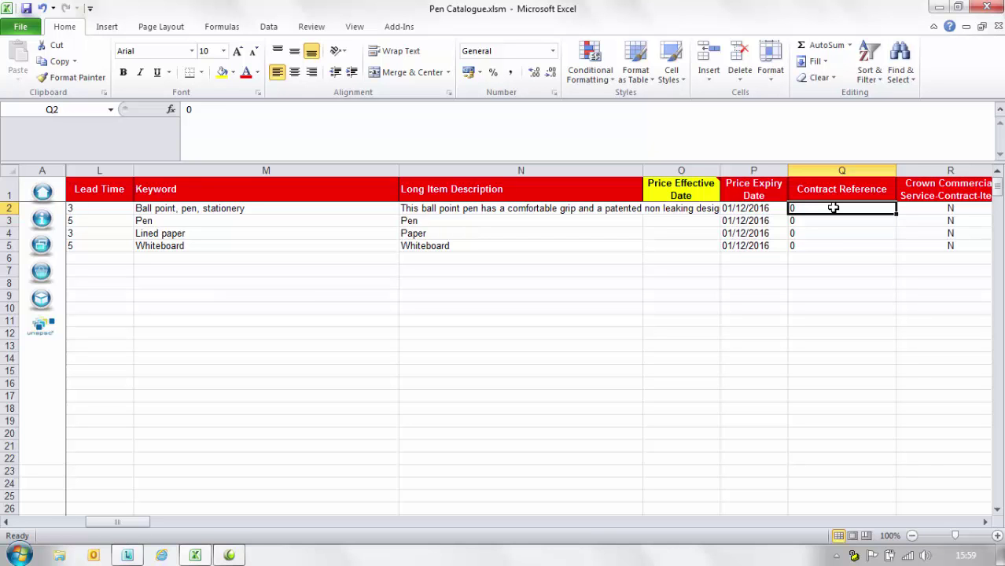
left_click(904, 208)
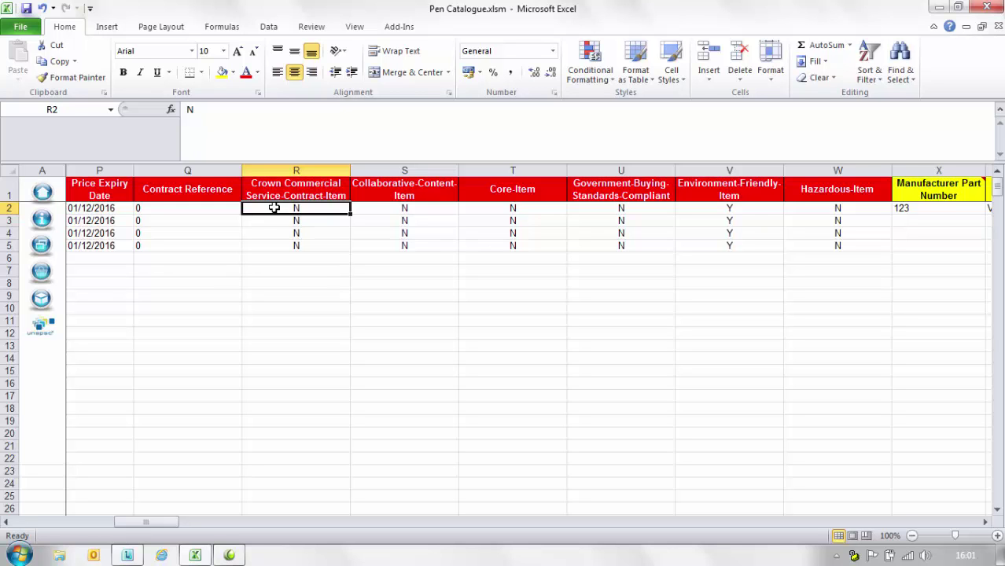
left_click(430, 209)
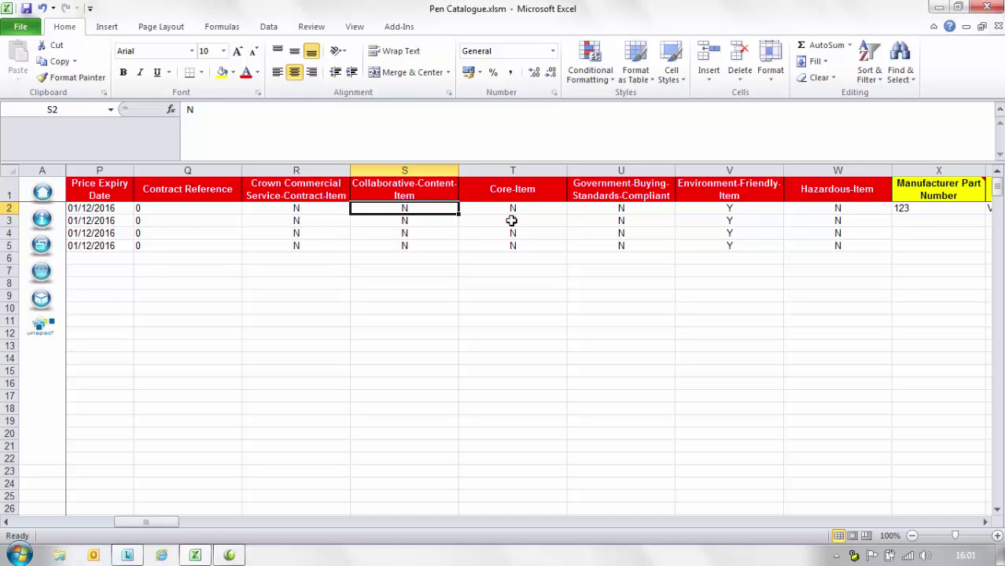
left_click(533, 208)
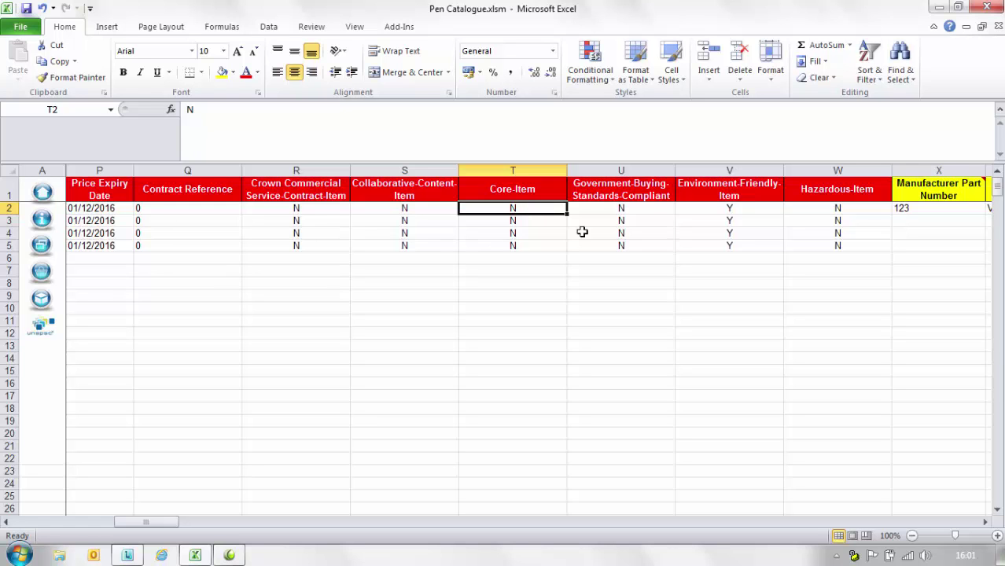
left_click(649, 209)
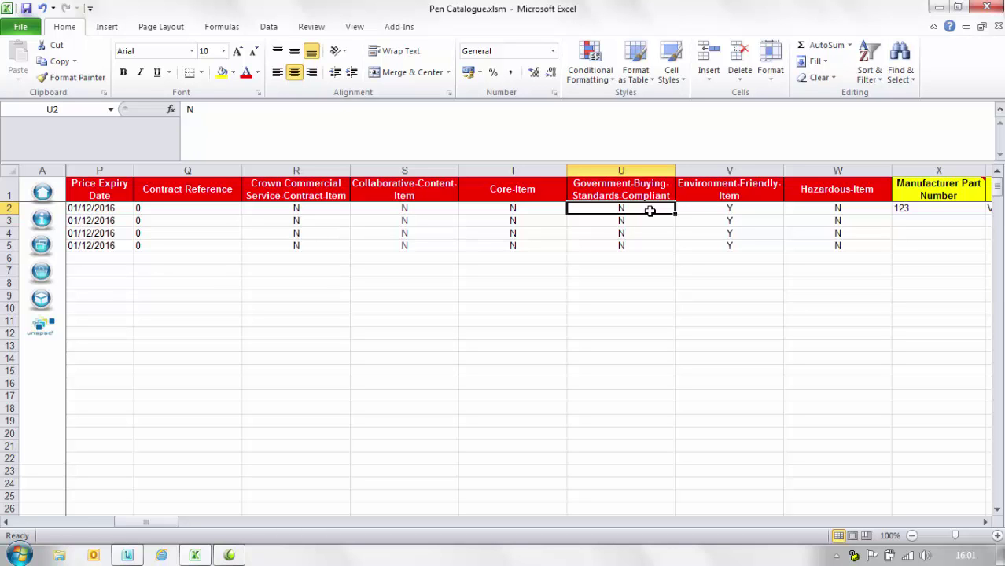
left_click(740, 208)
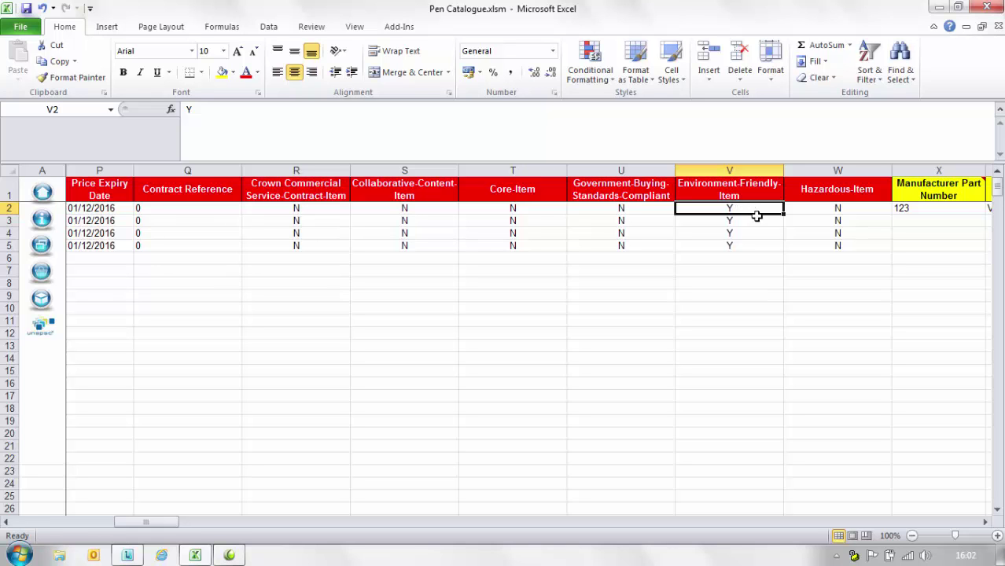
left_click(822, 210)
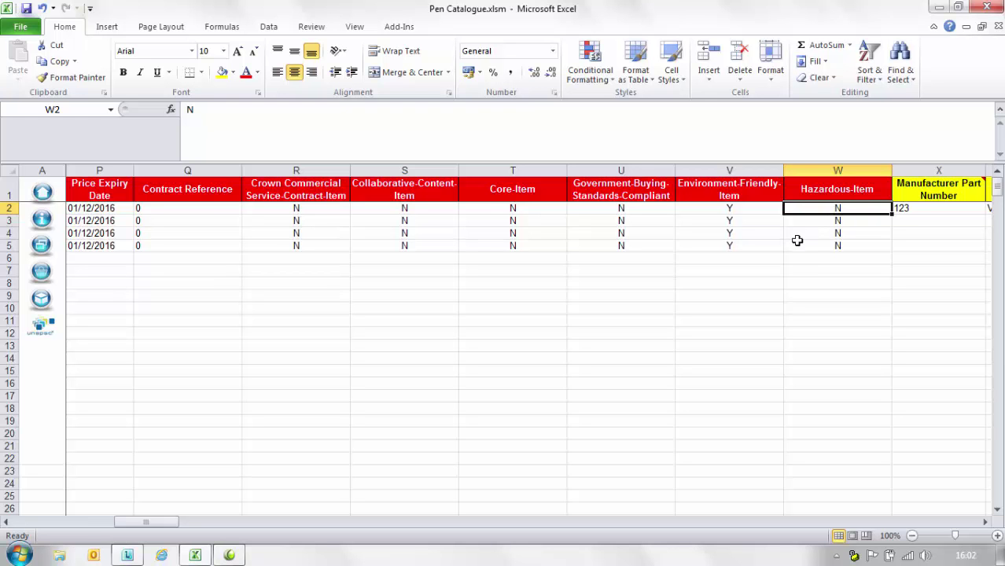
left_click(984, 521)
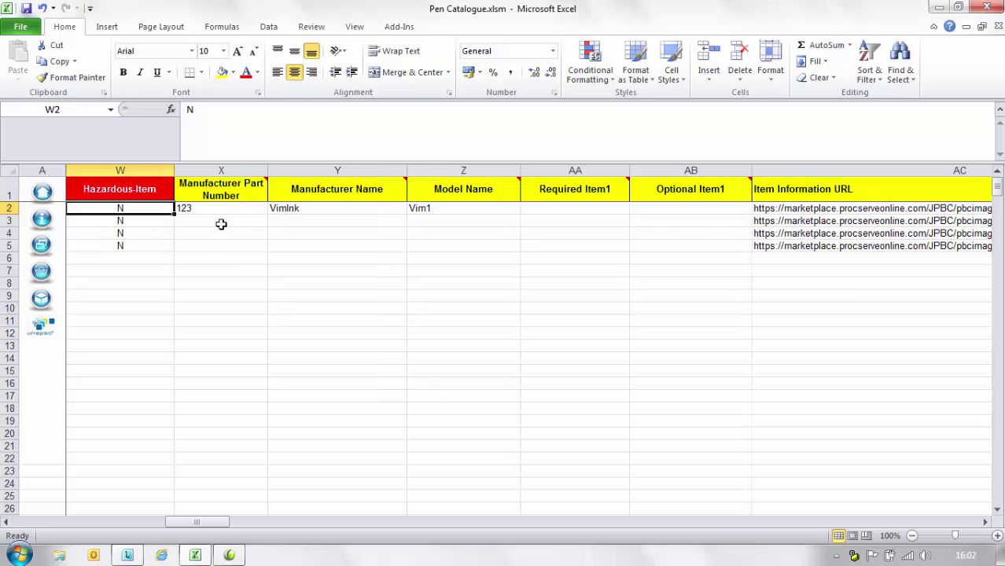
left_click(226, 208)
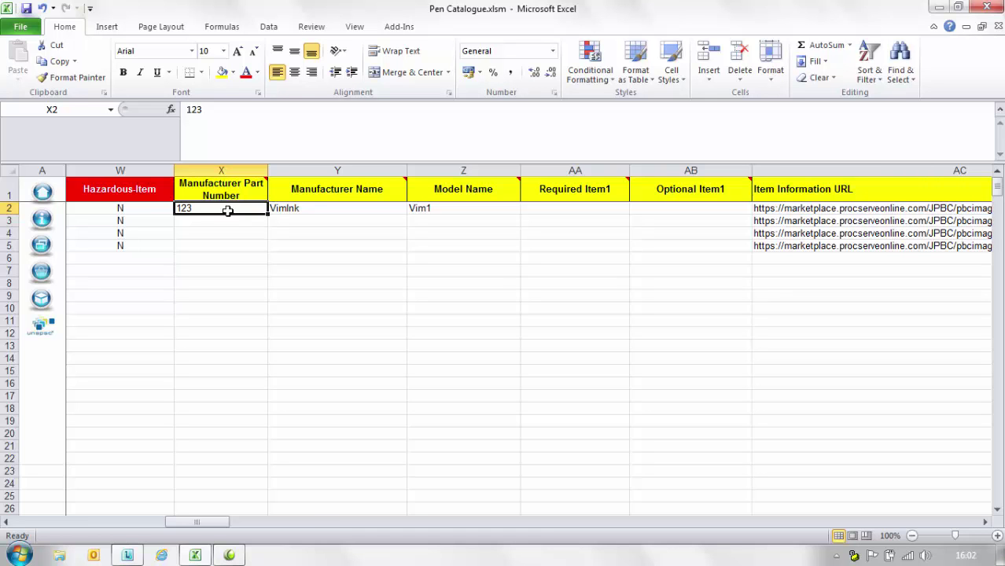
left_click(312, 210)
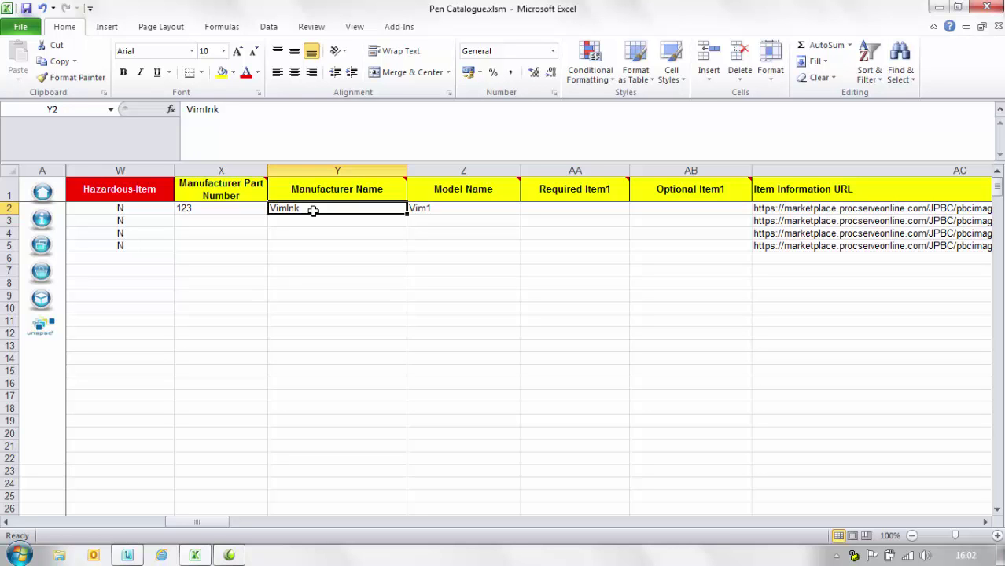
left_click(478, 210)
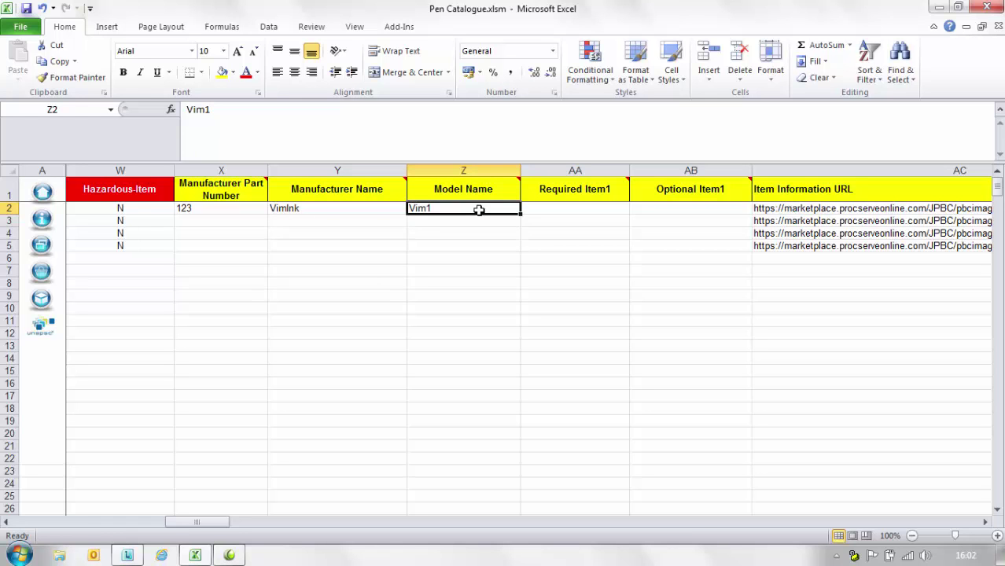
left_click(572, 209)
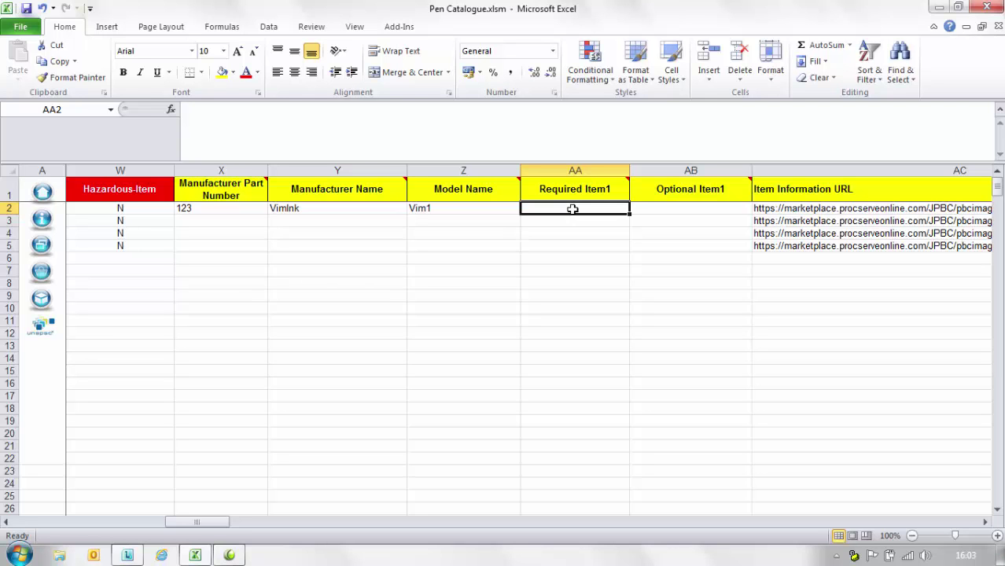
left_click(670, 210)
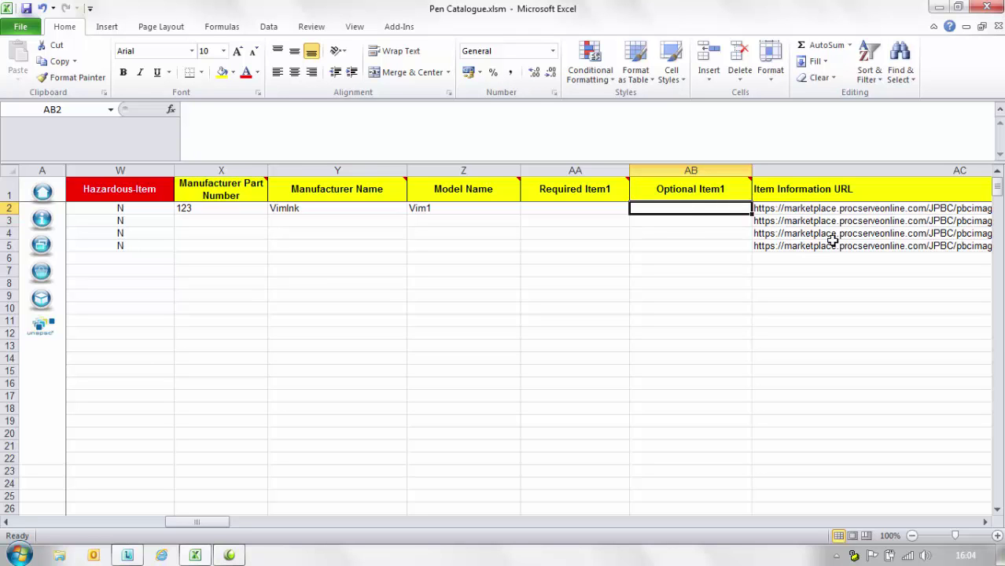
left_click(861, 210)
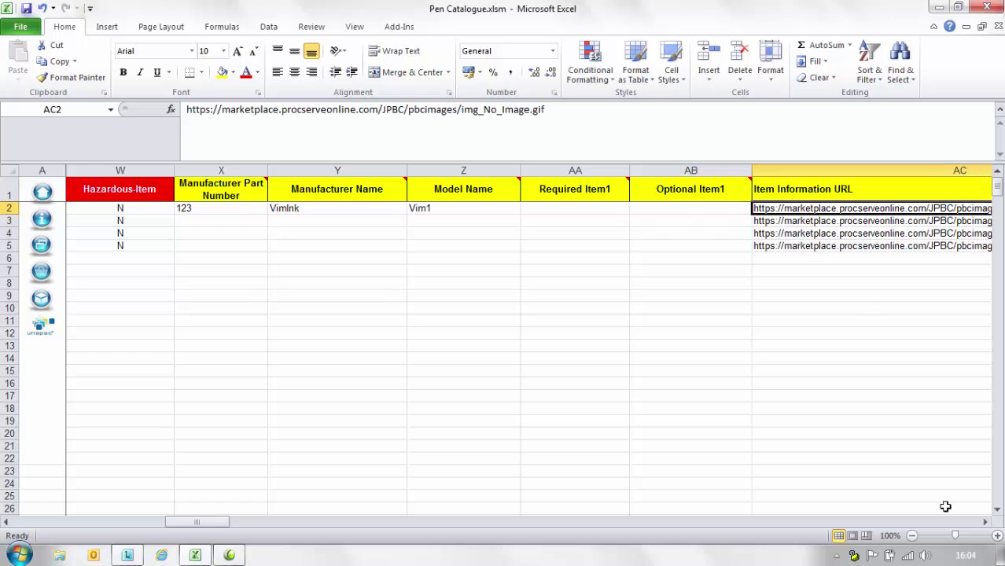
left_click(984, 522)
left_click(985, 522)
left_click(984, 522)
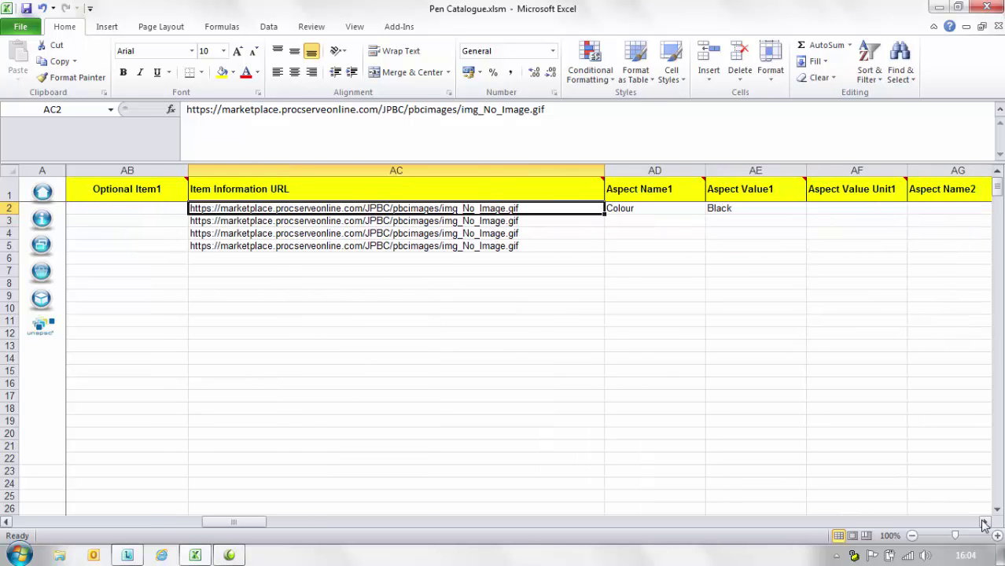
left_click(984, 522)
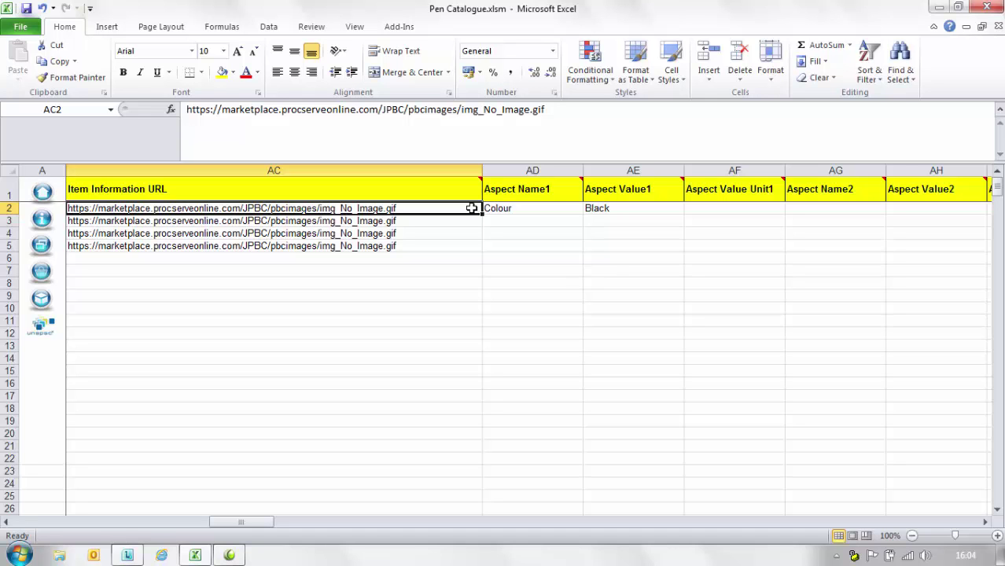
left_click(532, 211)
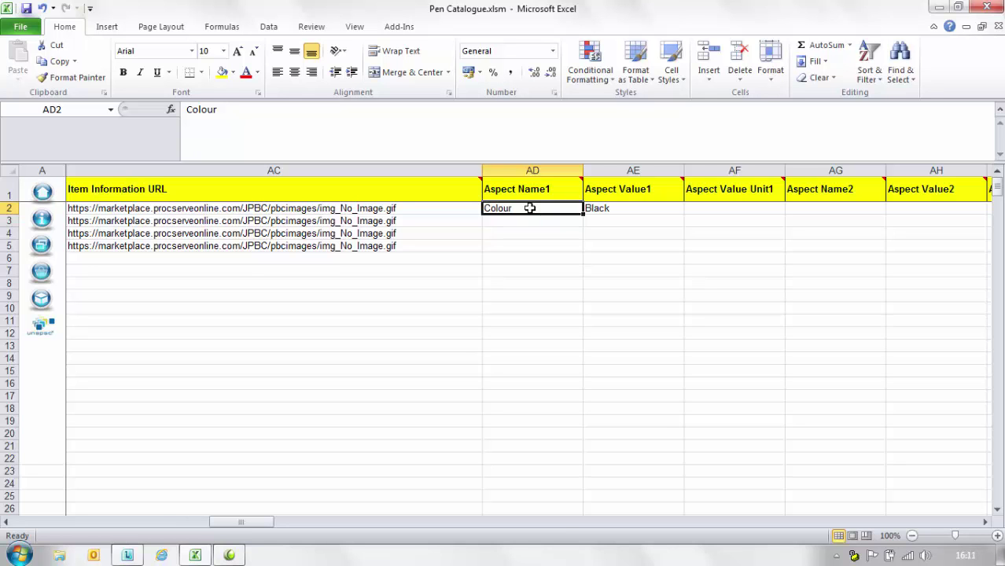
left_click(642, 208)
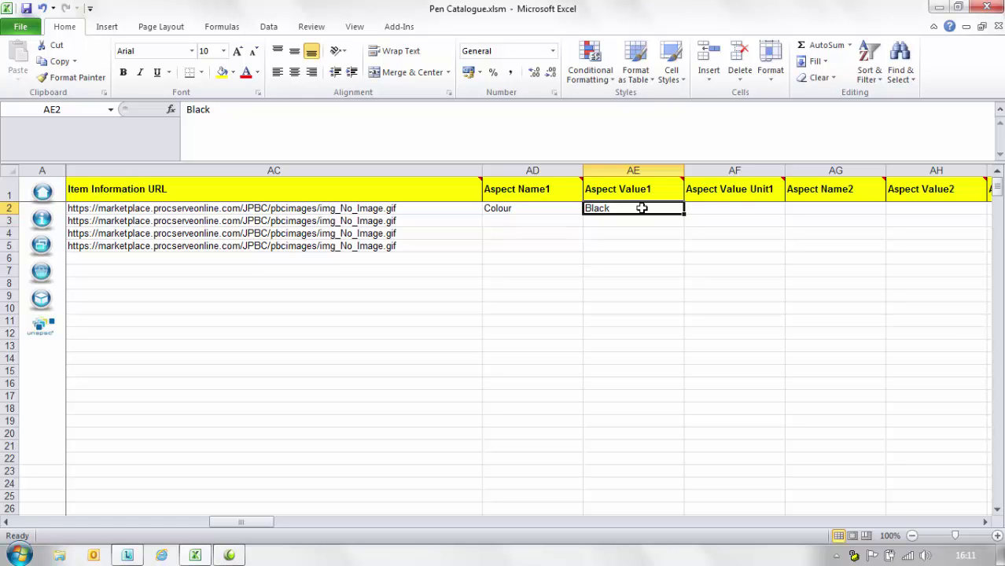
left_click(701, 210)
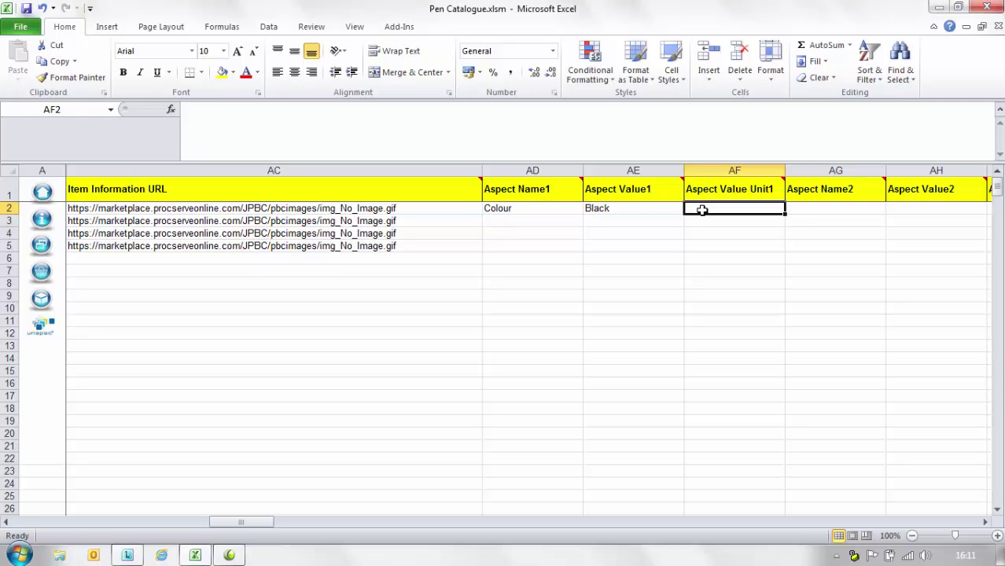
left_click_drag(242, 525, 704, 539)
left_click(102, 210)
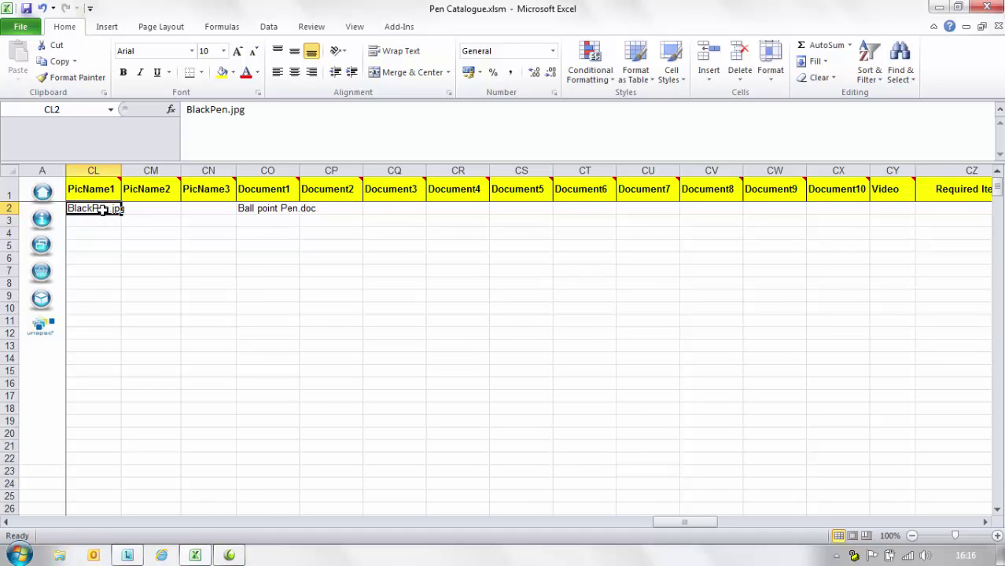
left_click(272, 207)
left_click(897, 207)
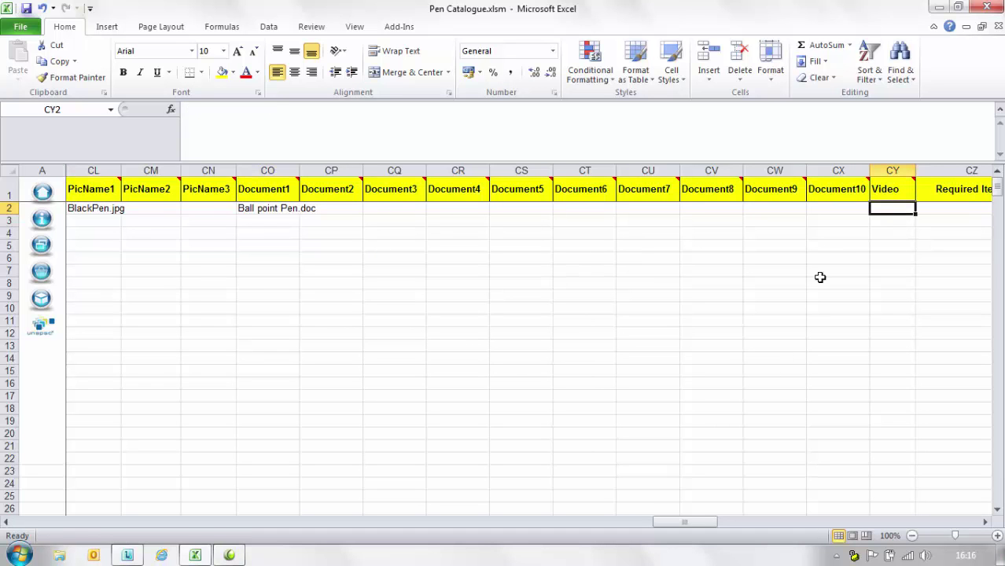
left_click(102, 210)
left_click(258, 110)
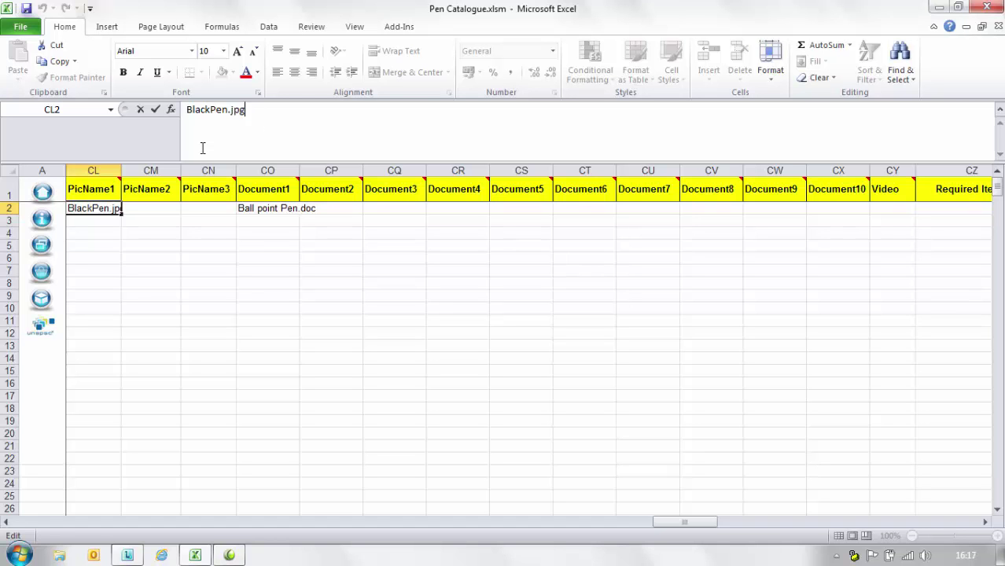
left_click(94, 221)
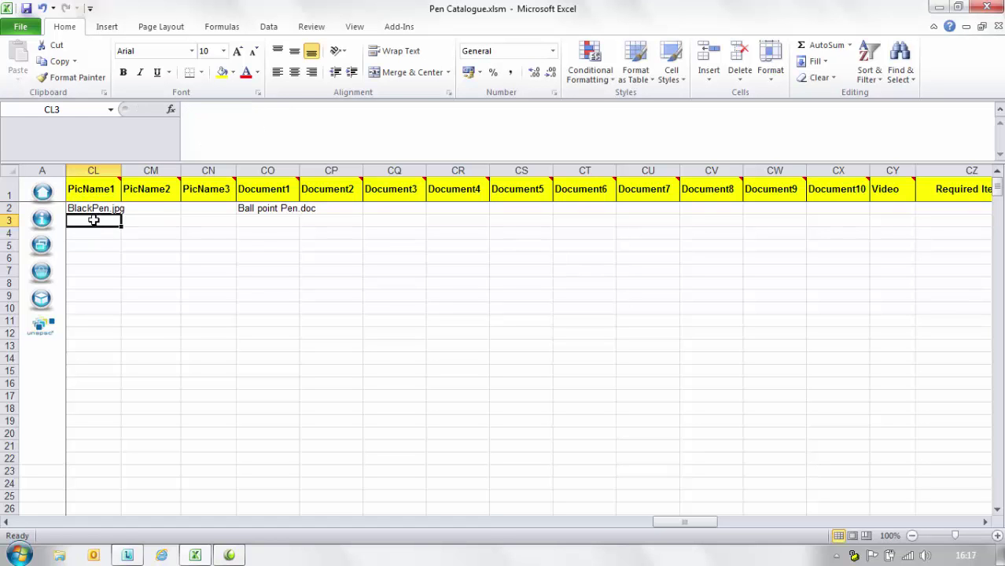
mouse_move(90, 191)
left_click_drag(711, 524, 951, 495)
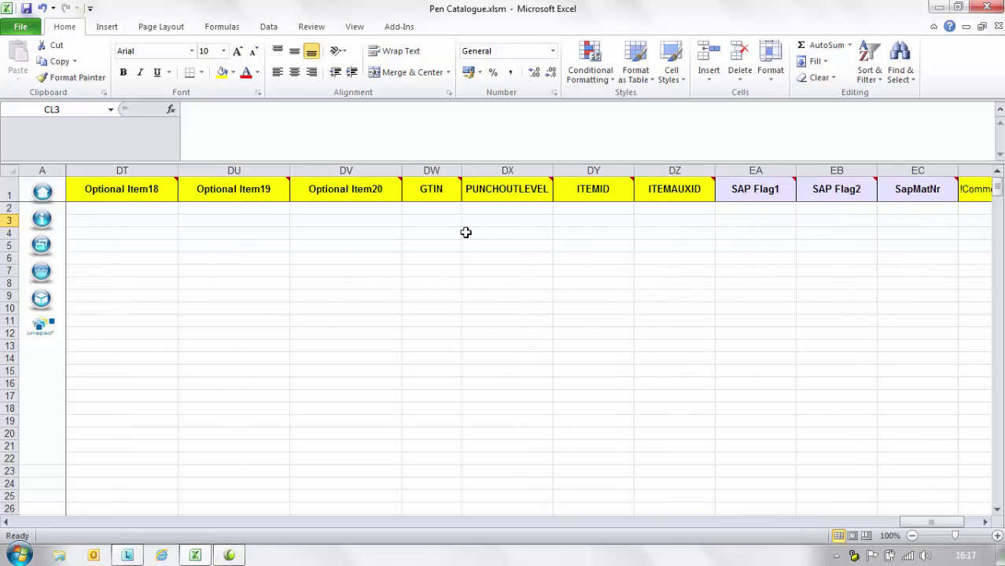
- Select the GTIN cell DW2 and show the Add-Ins ribbon with Check Data
left_click(433, 208)
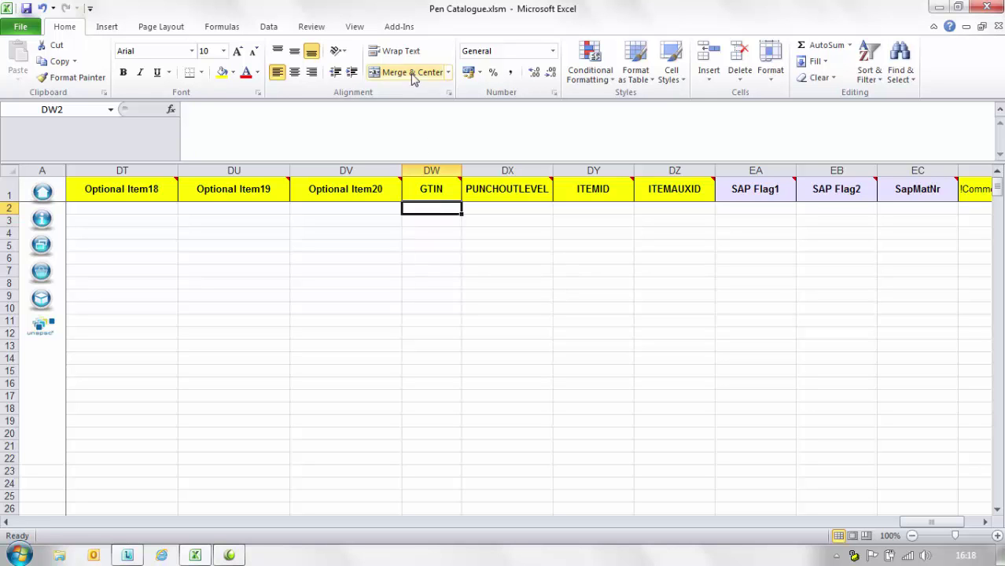
left_click(400, 26)
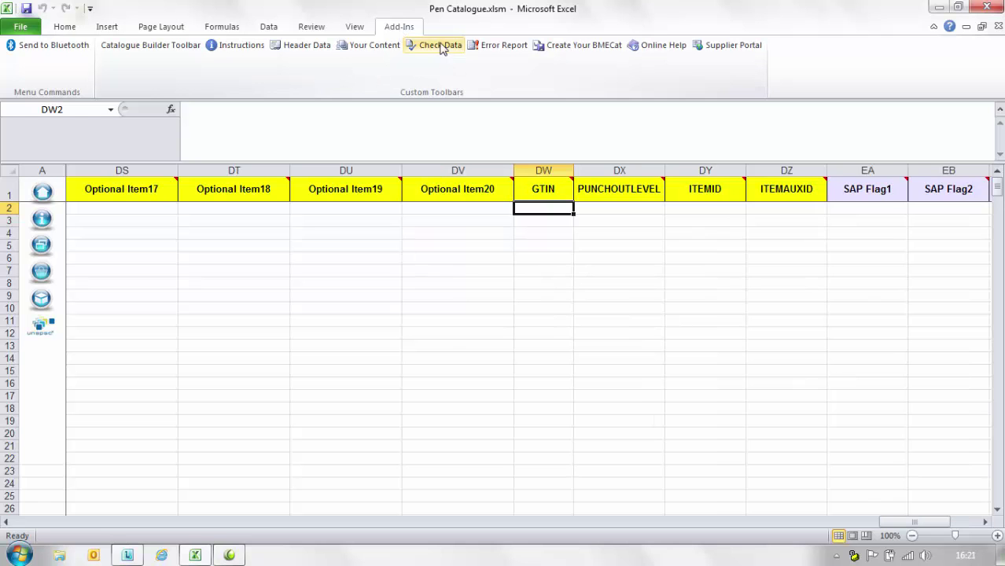
- Run Check Data, getting a report that flags UNSPSC 4412170 at U2 as invalid
left_click(438, 46)
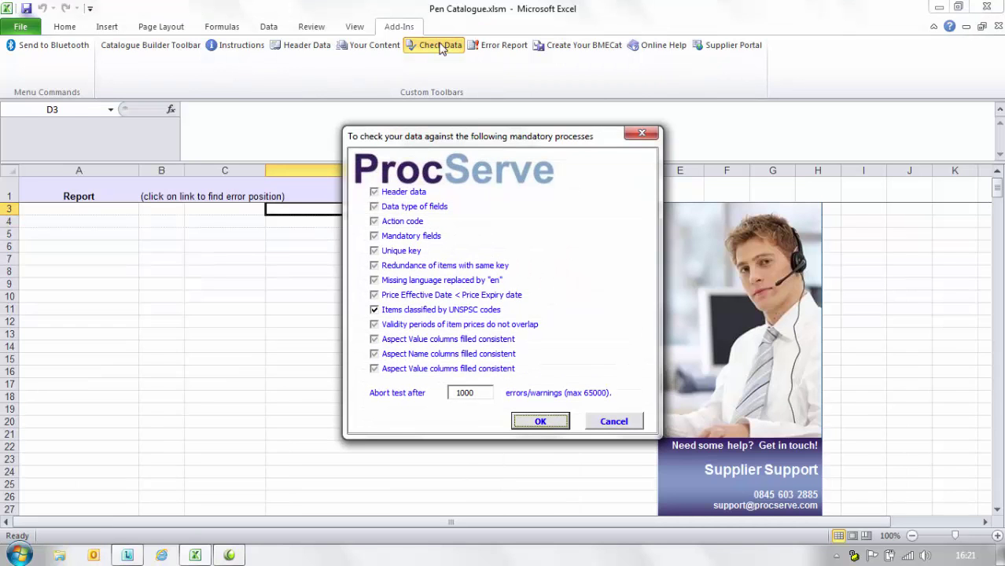
left_click(535, 424)
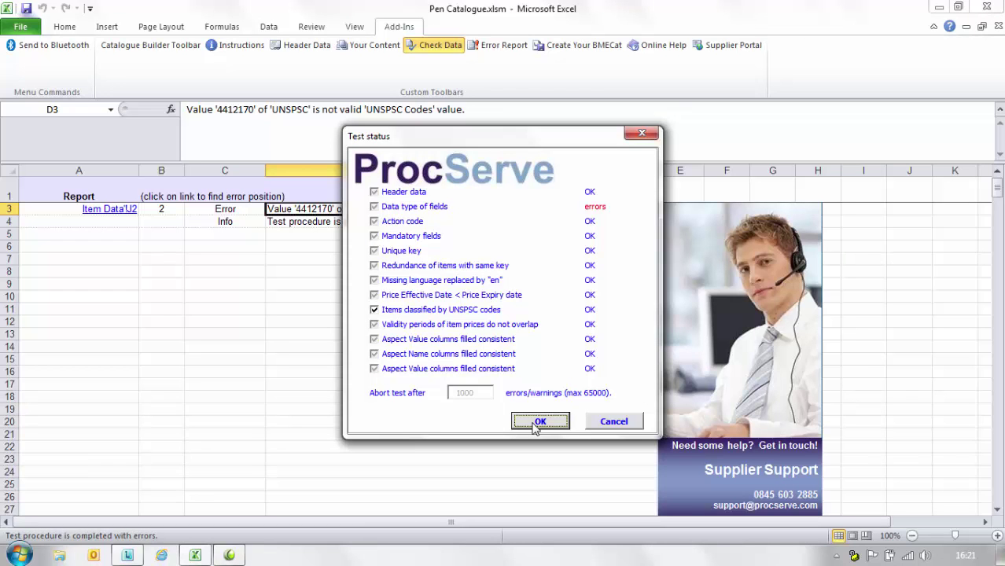
left_click(537, 422)
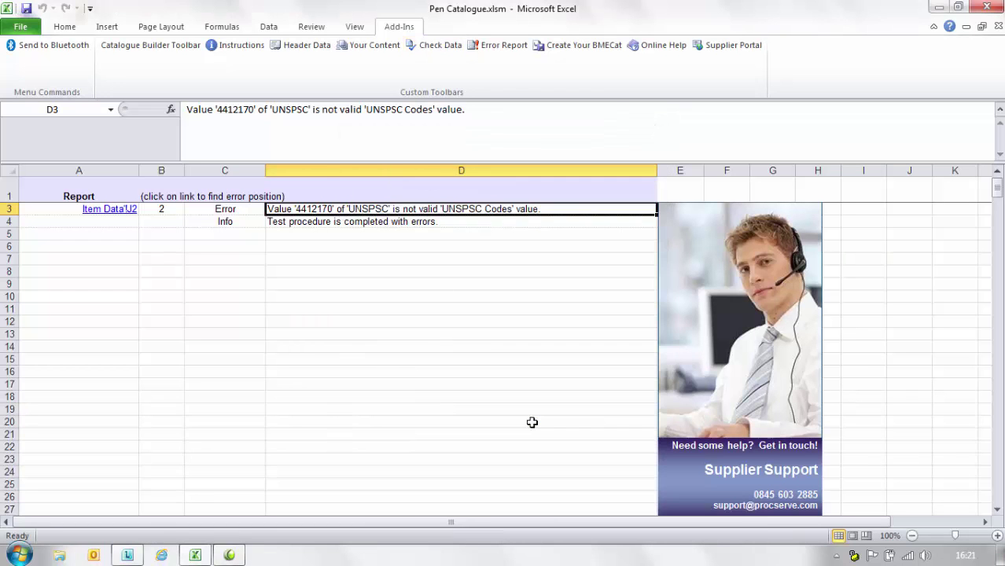
- Jump to the flagged cell J2, change UNSPSC 4412170 to 44121704, and relaunch Check Data
left_click(124, 214)
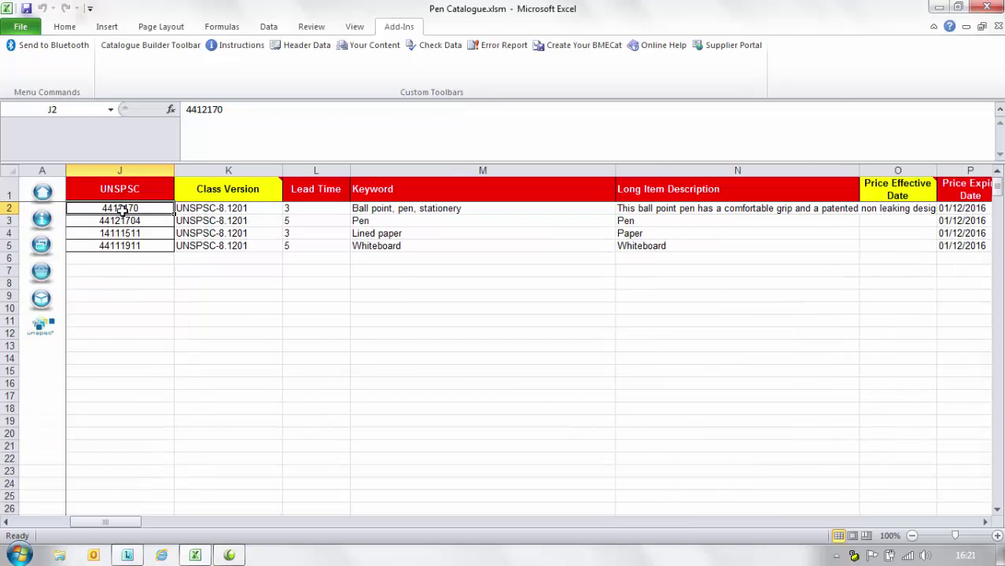
left_click(233, 114)
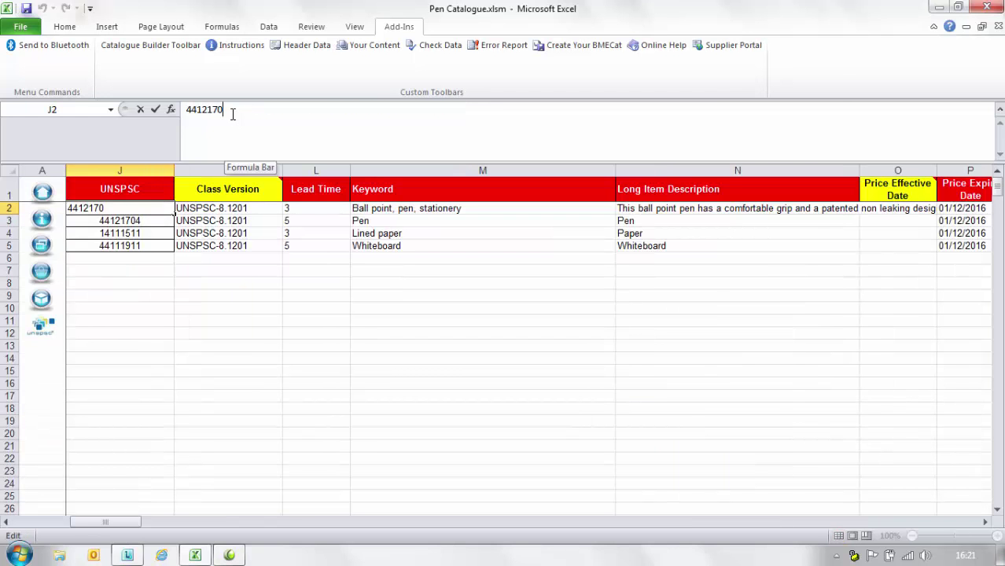
type("4")
key("Return")
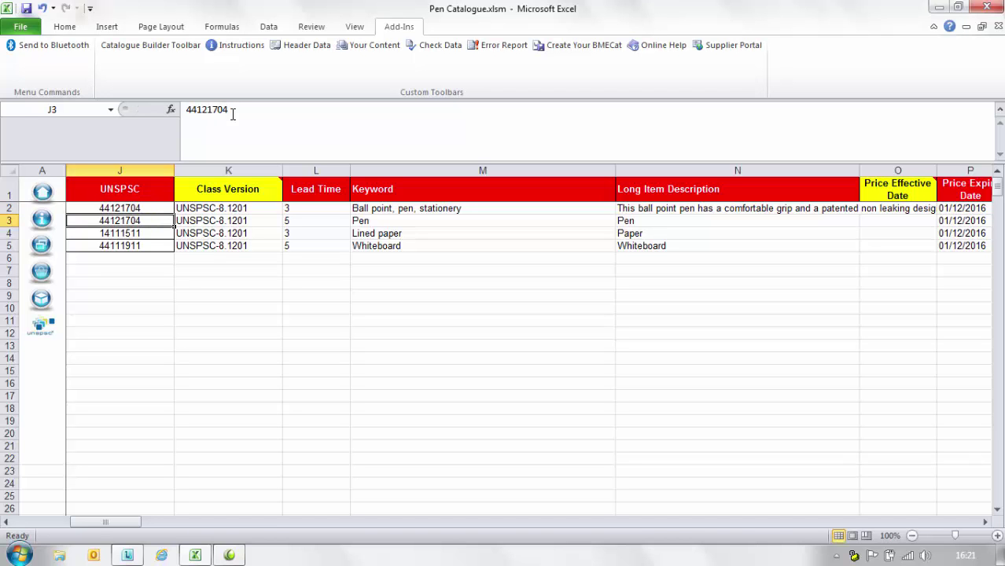
left_click(428, 45)
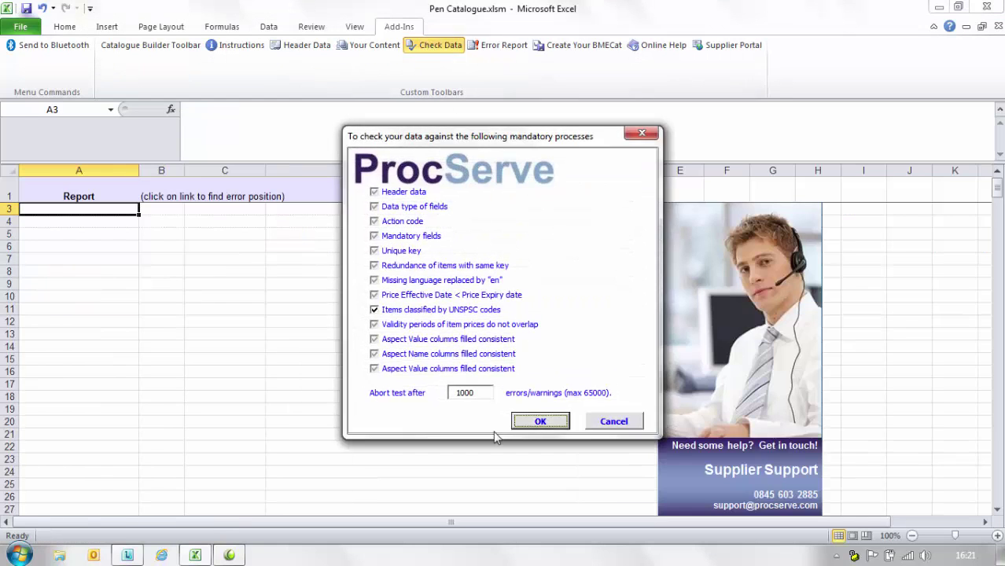
- Run the checks and dismiss the 'Test procedure is successfully completed' report
left_click(524, 421)
left_click(539, 420)
left_click(480, 209)
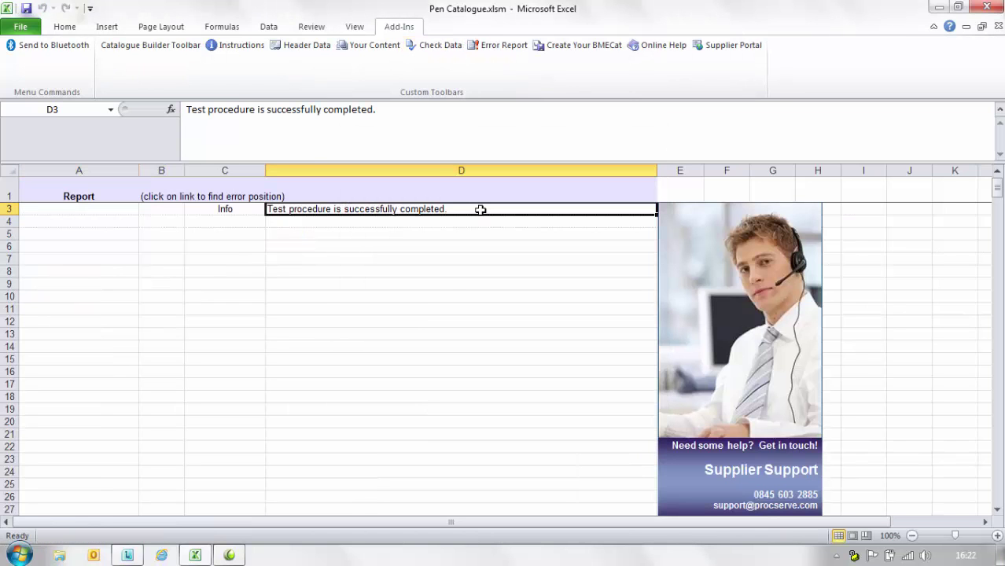